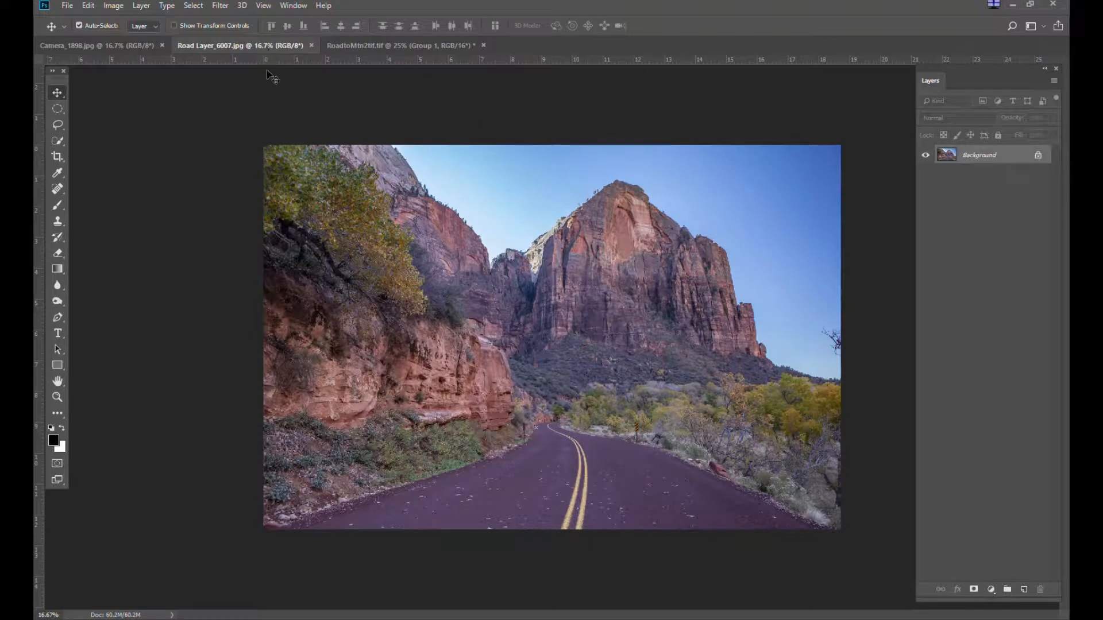
Compare the camera and road documents and check the road image's color mode
click(122, 46)
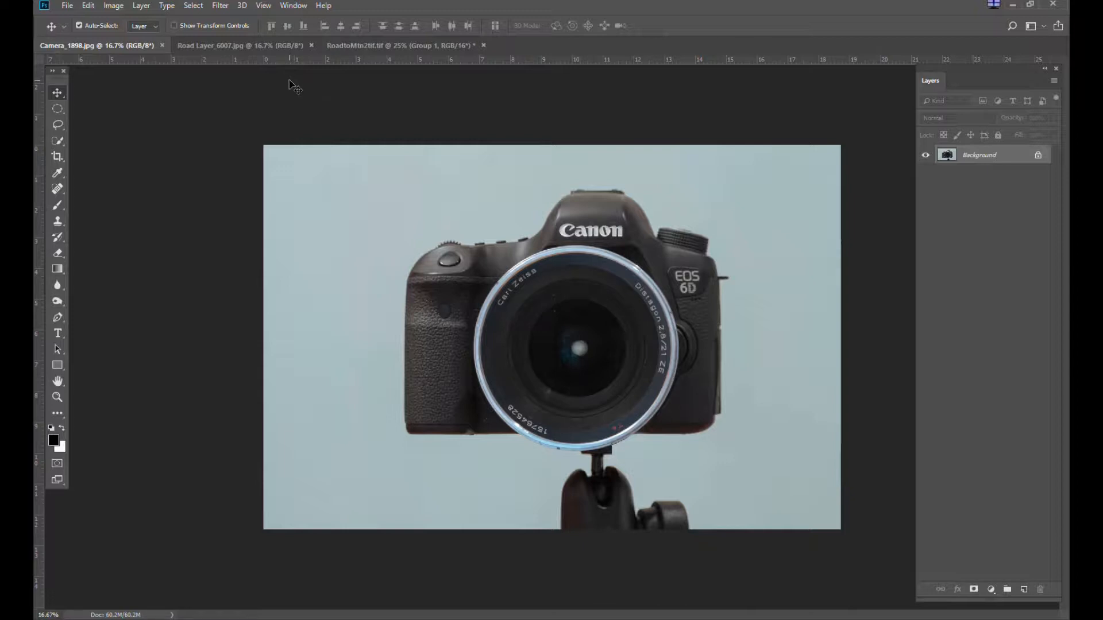
click(256, 46)
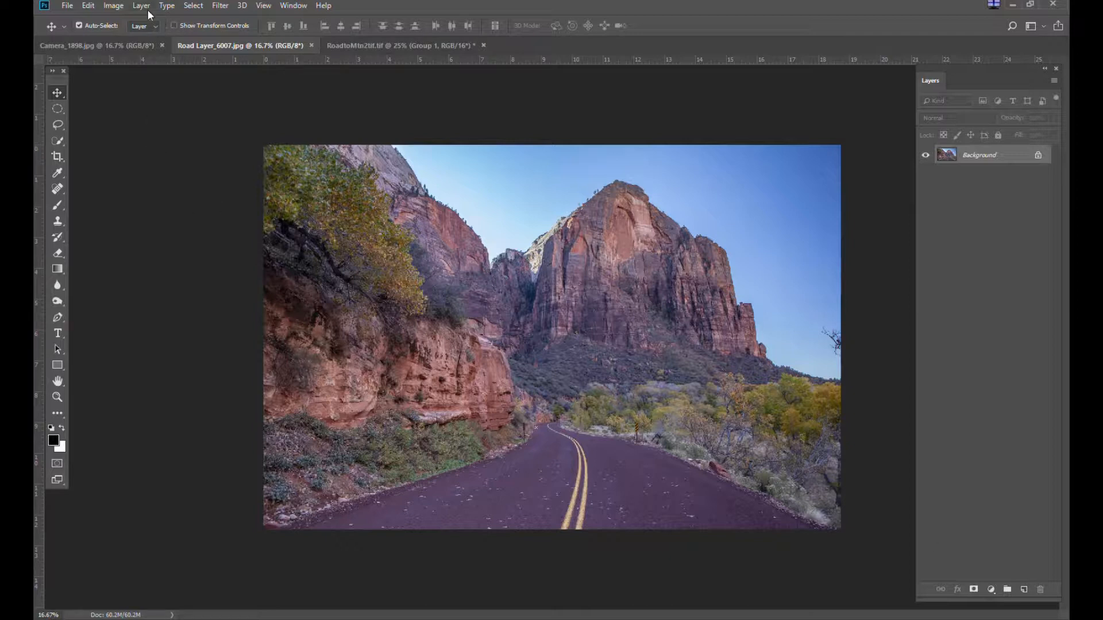
click(115, 7)
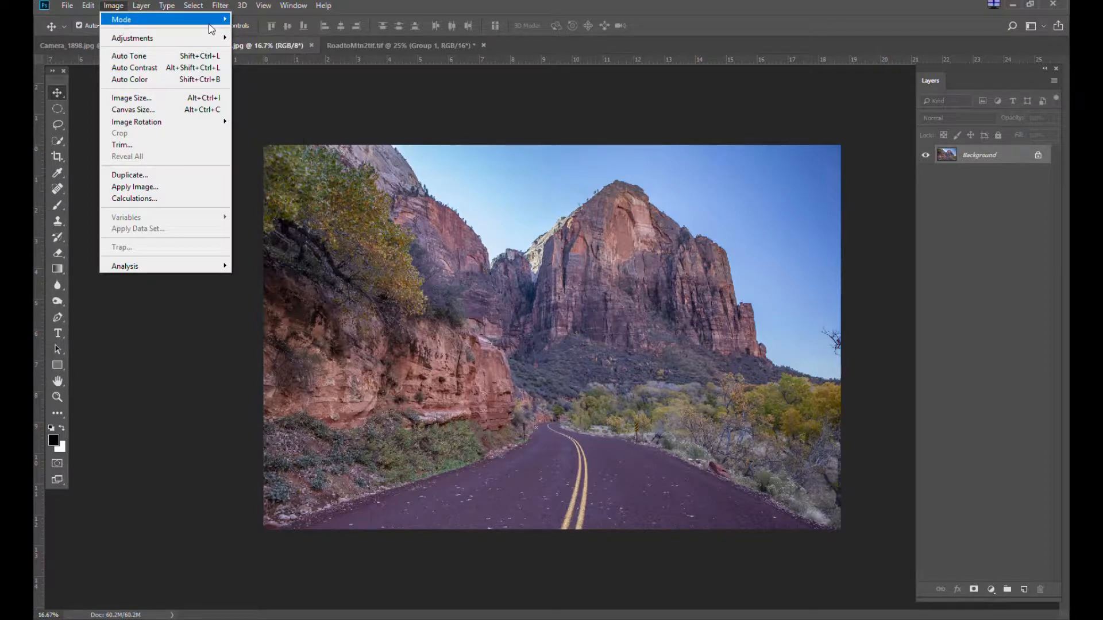
mouse_move(211, 29)
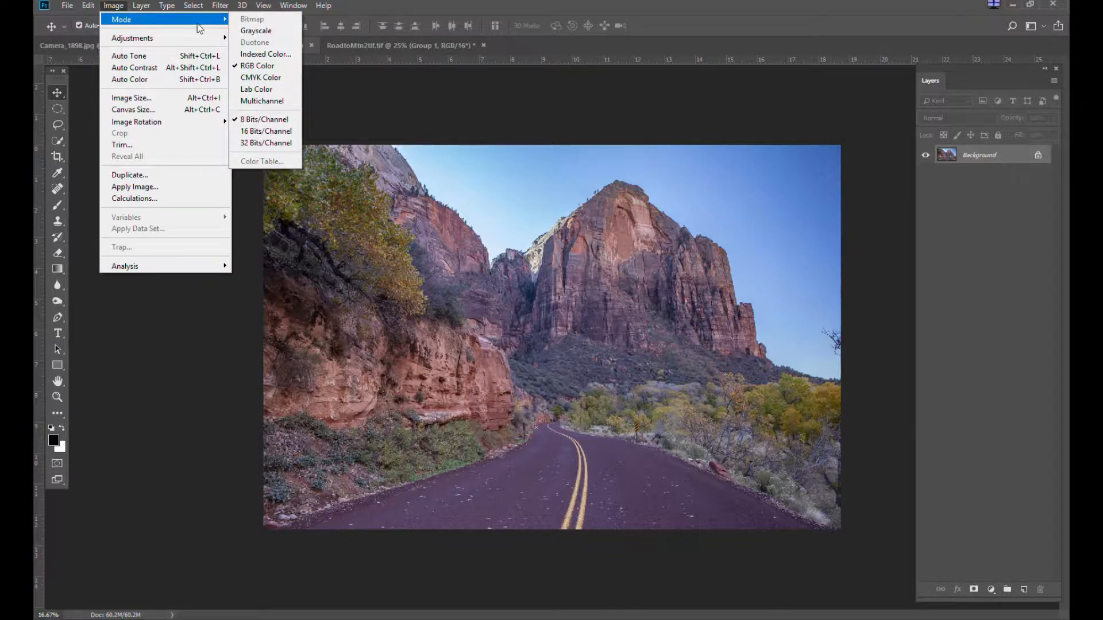
key(Escape)
key(Escape)
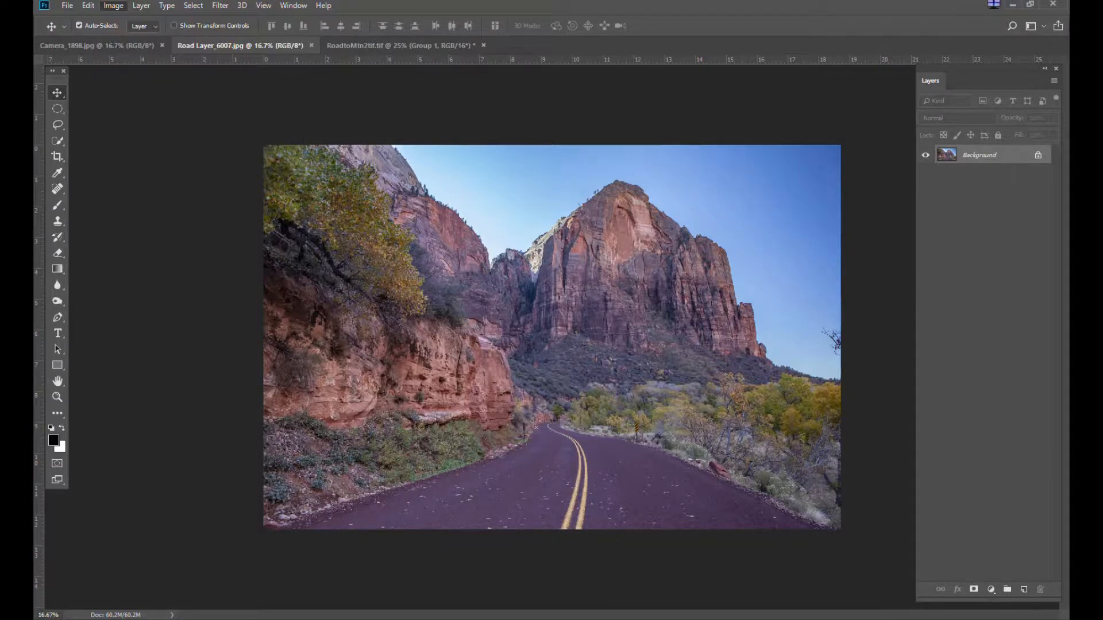
key(Escape)
Drag the camera photo into the road document as a new layer
click(119, 44)
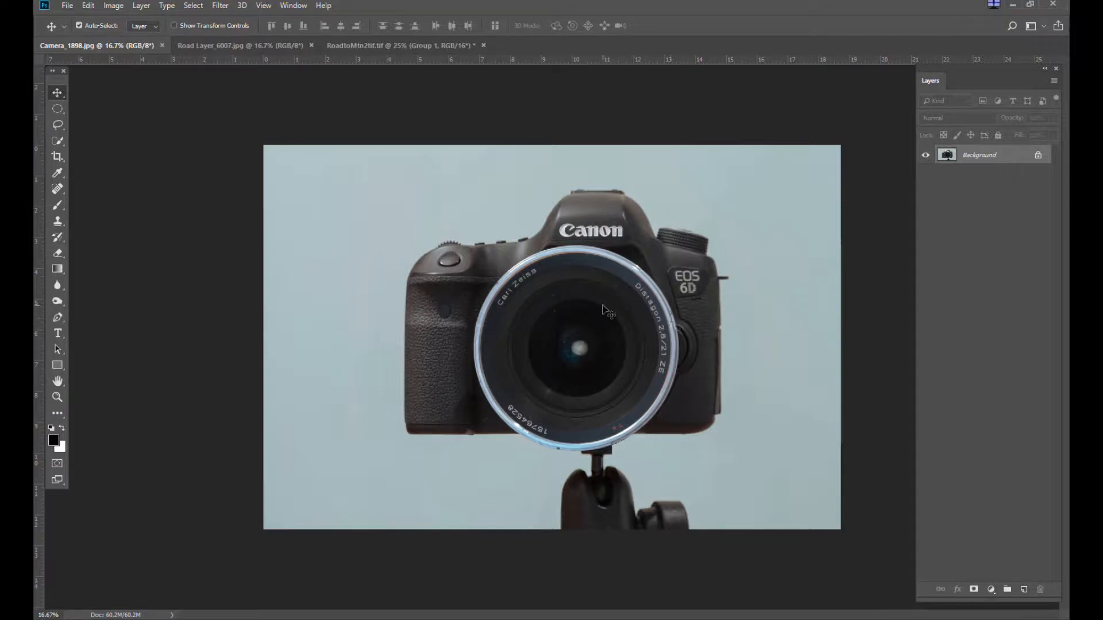
drag(590, 319, 284, 102)
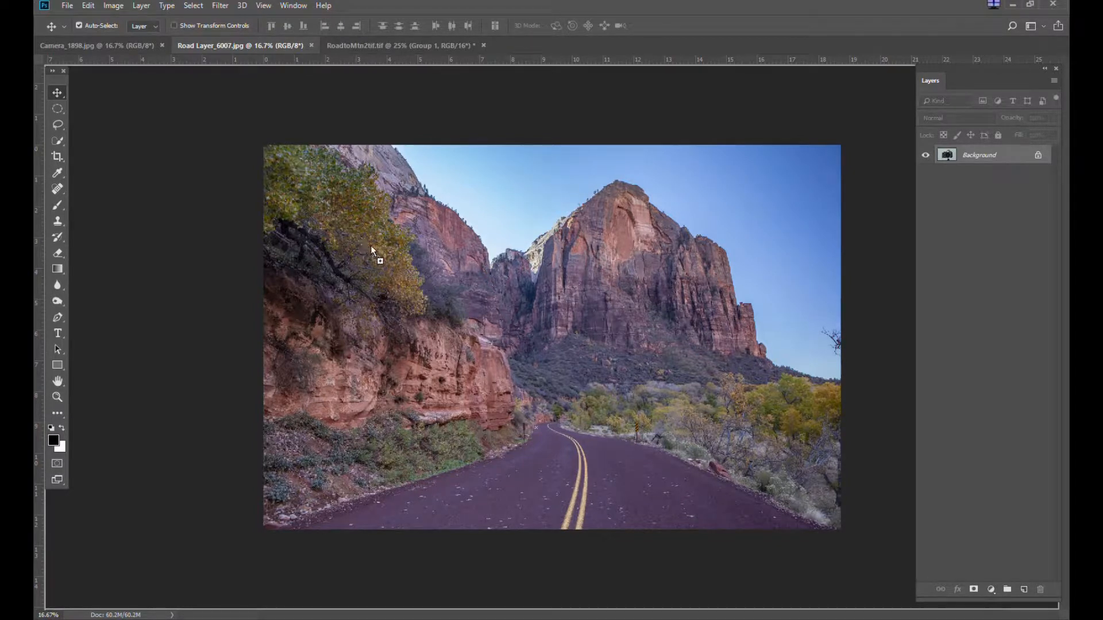
drag(497, 277, 497, 276)
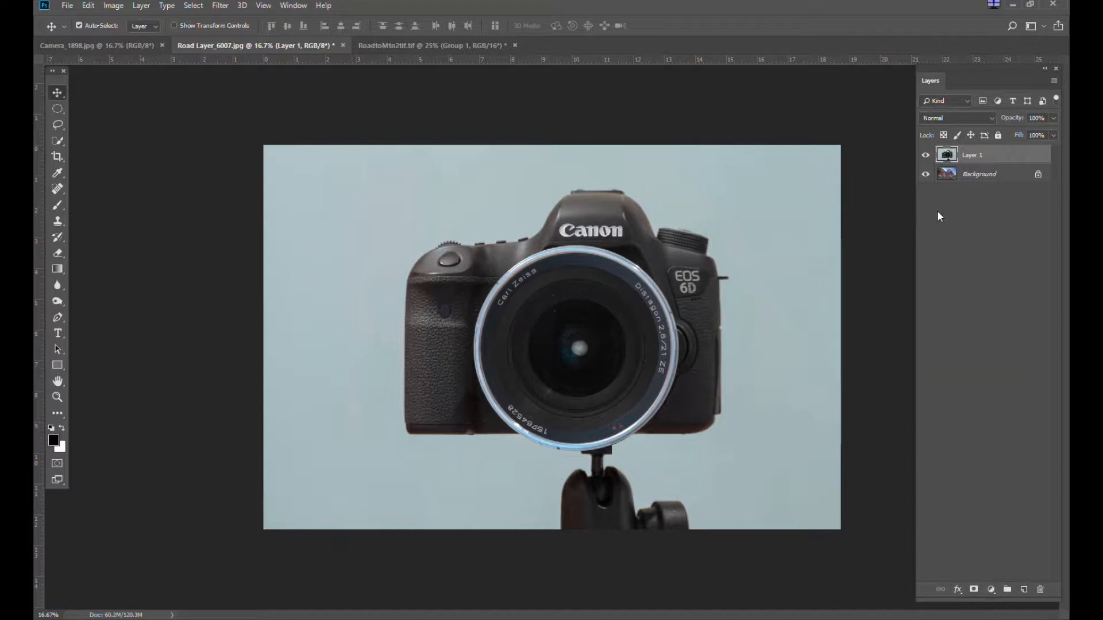
Rename the new camera layer to Camera
double_click(971, 158)
text(Camera)
click(969, 286)
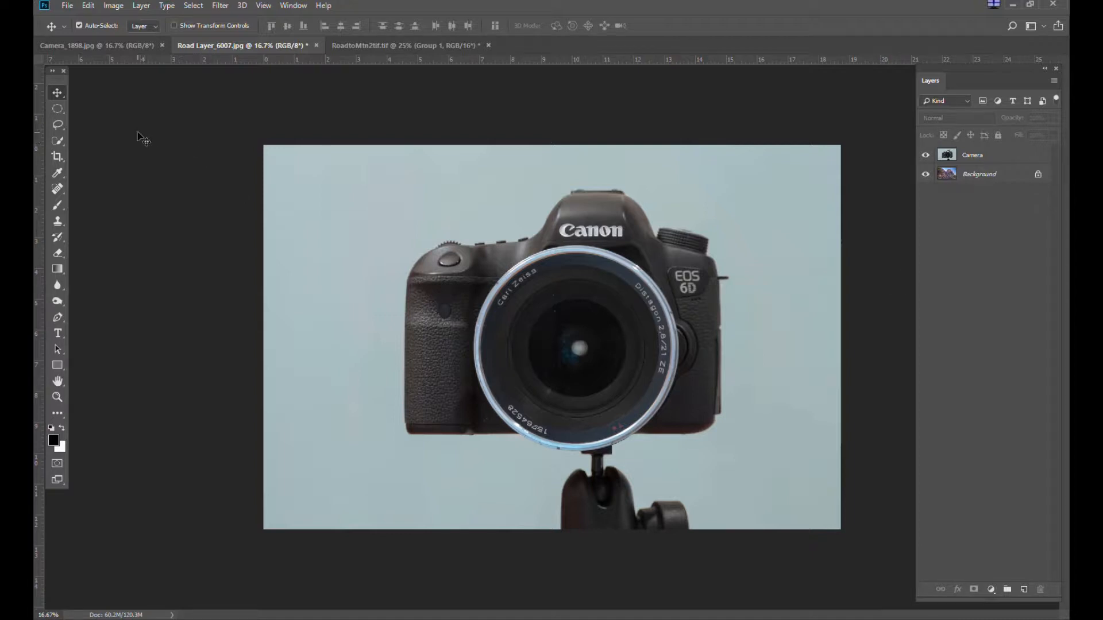
Draw an elliptical marquee selection around the camera lens
click(65, 114)
click(108, 120)
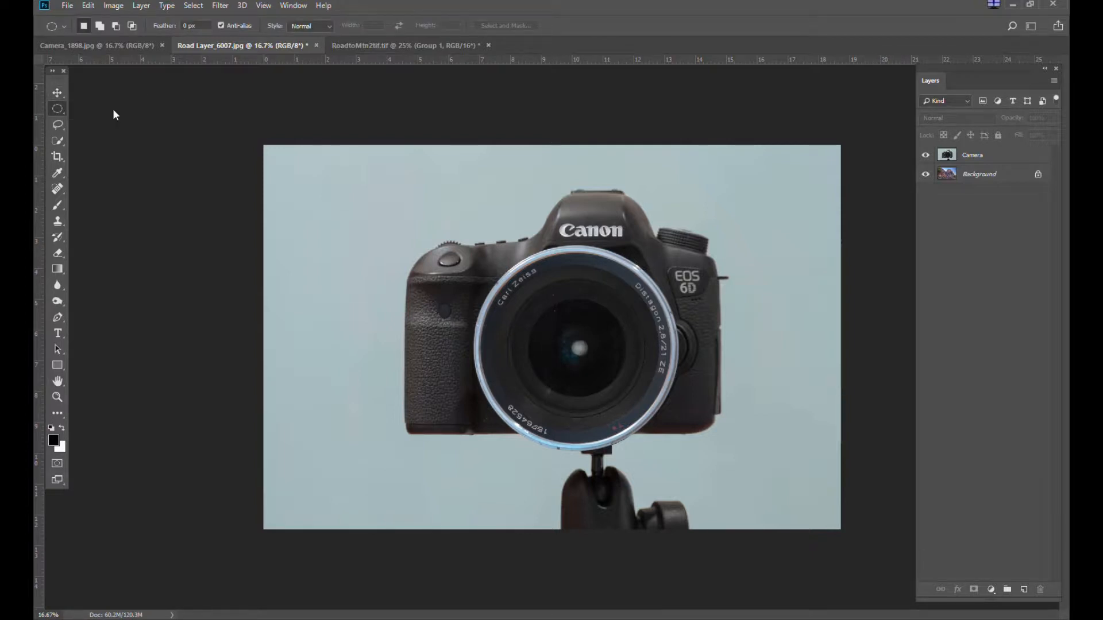
key(shift+m)
click(60, 112)
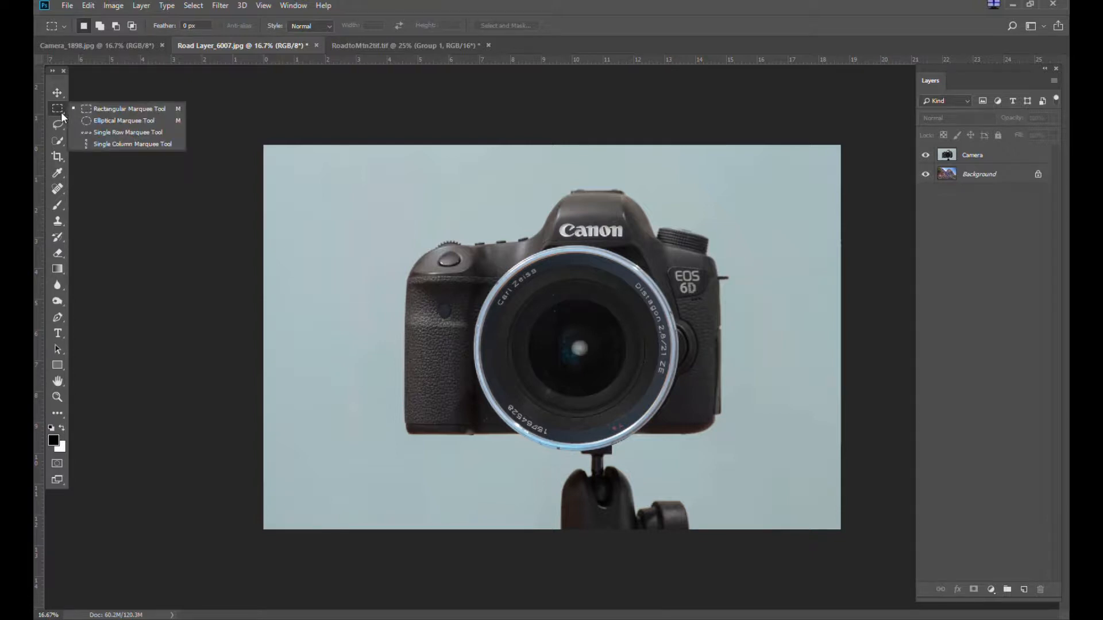
click(128, 122)
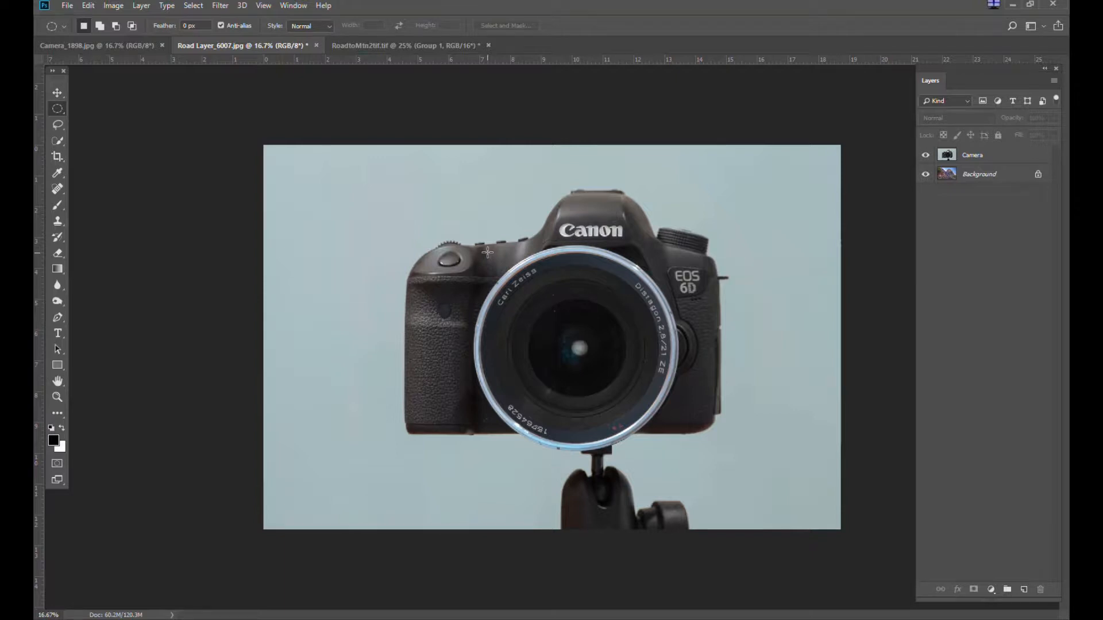
drag(487, 253, 686, 466)
drag(577, 351, 570, 349)
Invert the selection and save it as a new channel named Camera
click(195, 7)
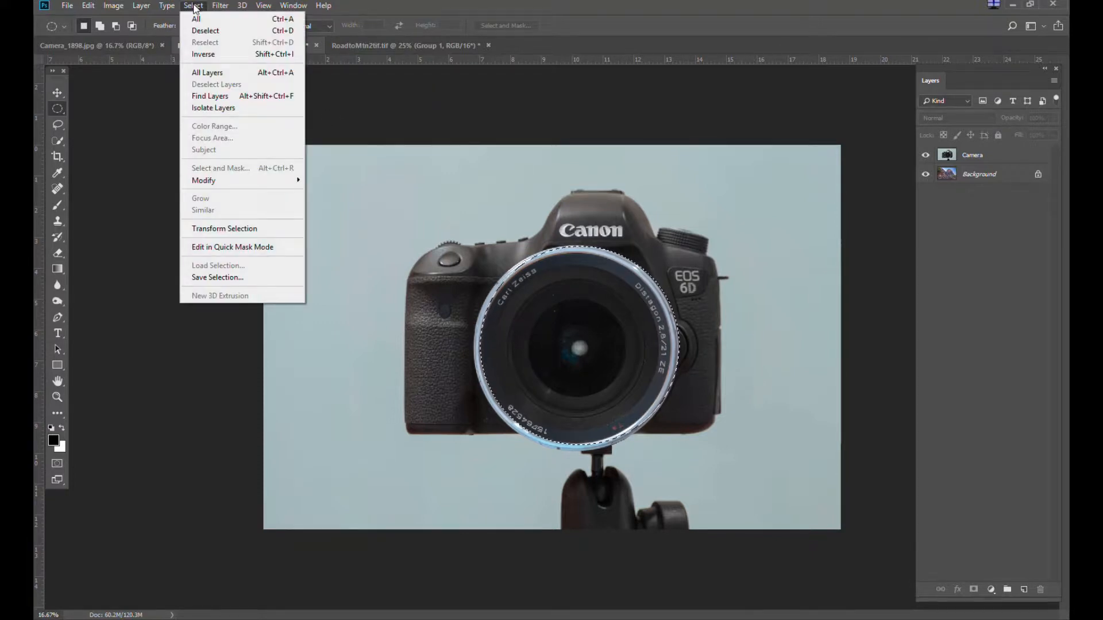
click(208, 53)
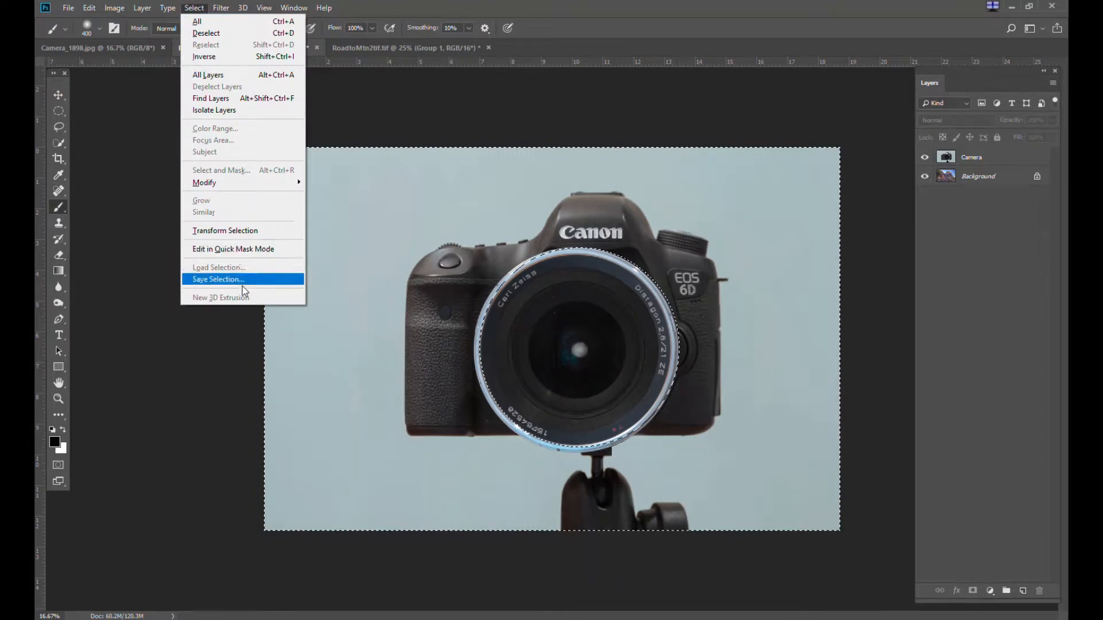
click(247, 282)
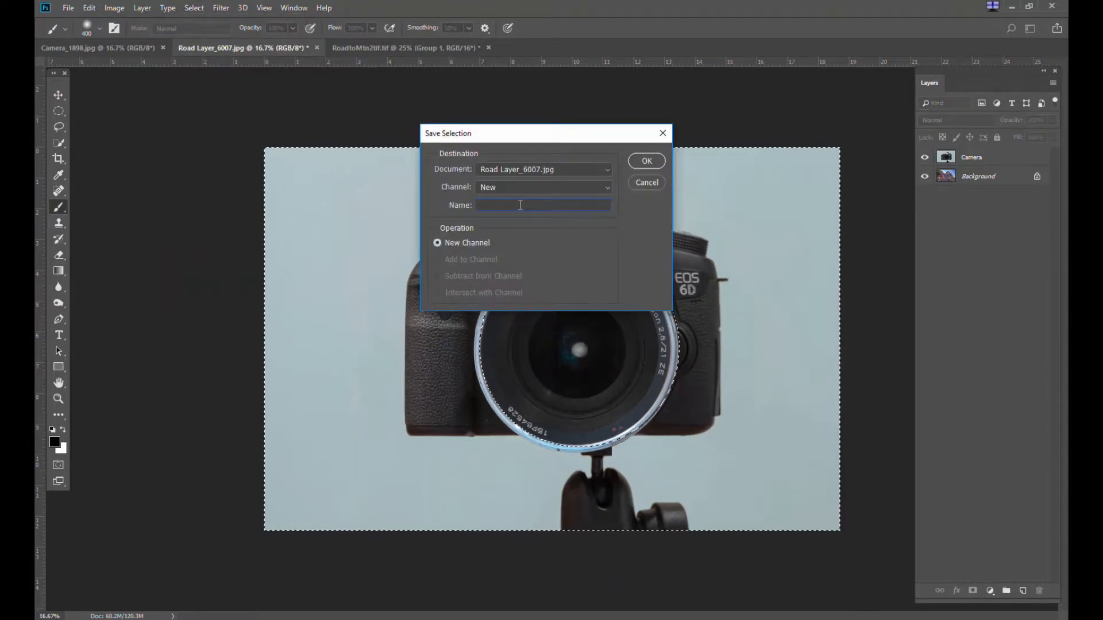
text(Camera)
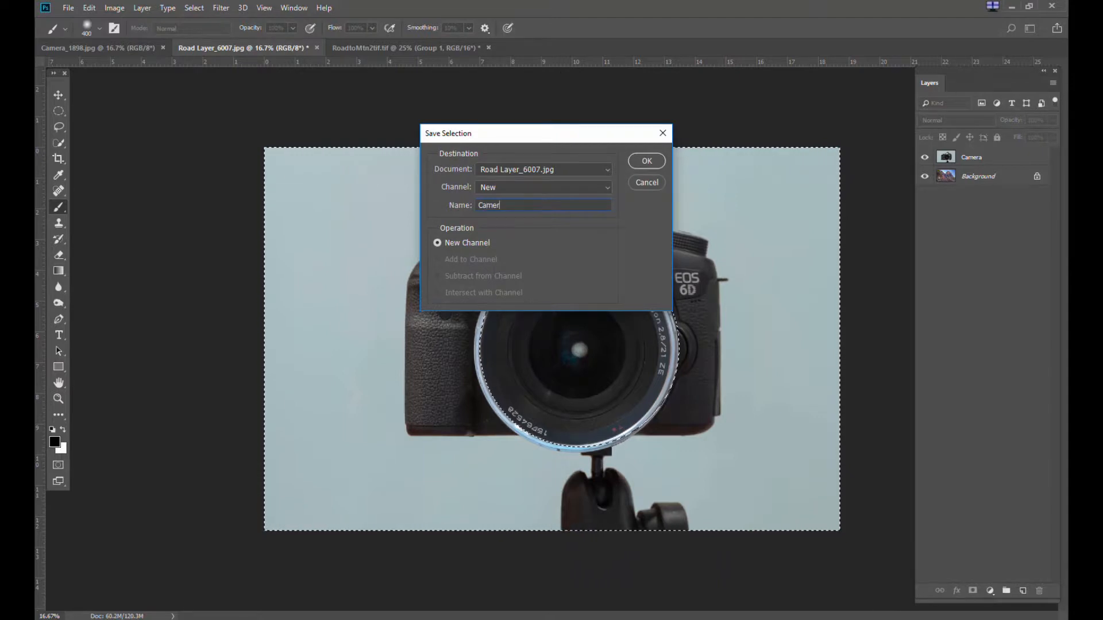
click(643, 165)
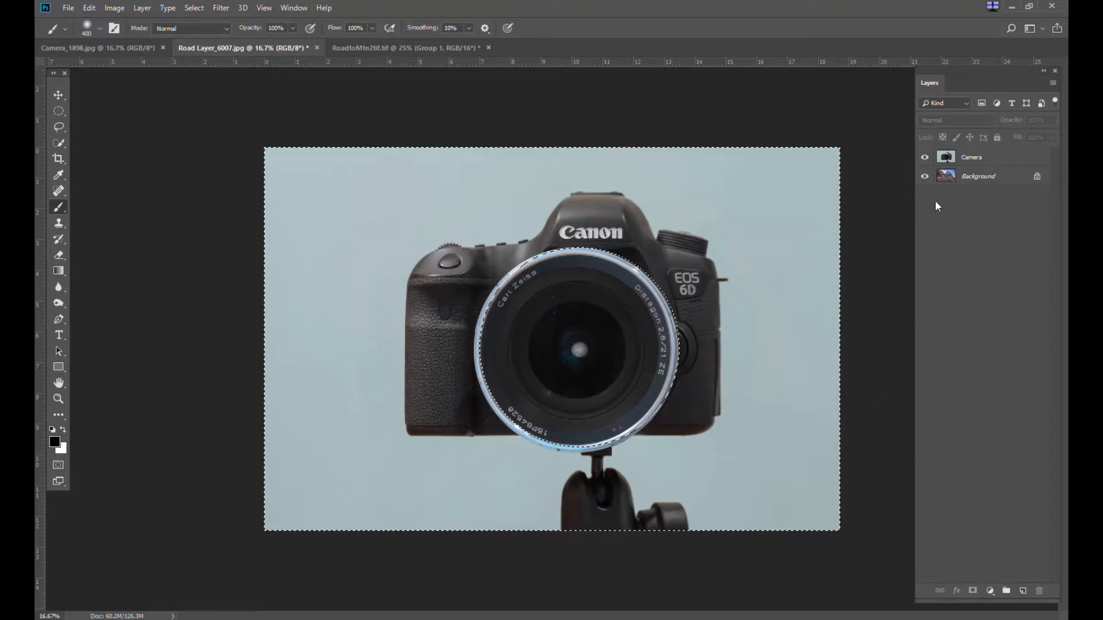
Add a layer mask to the Camera layer from the inverted lens selection
click(971, 160)
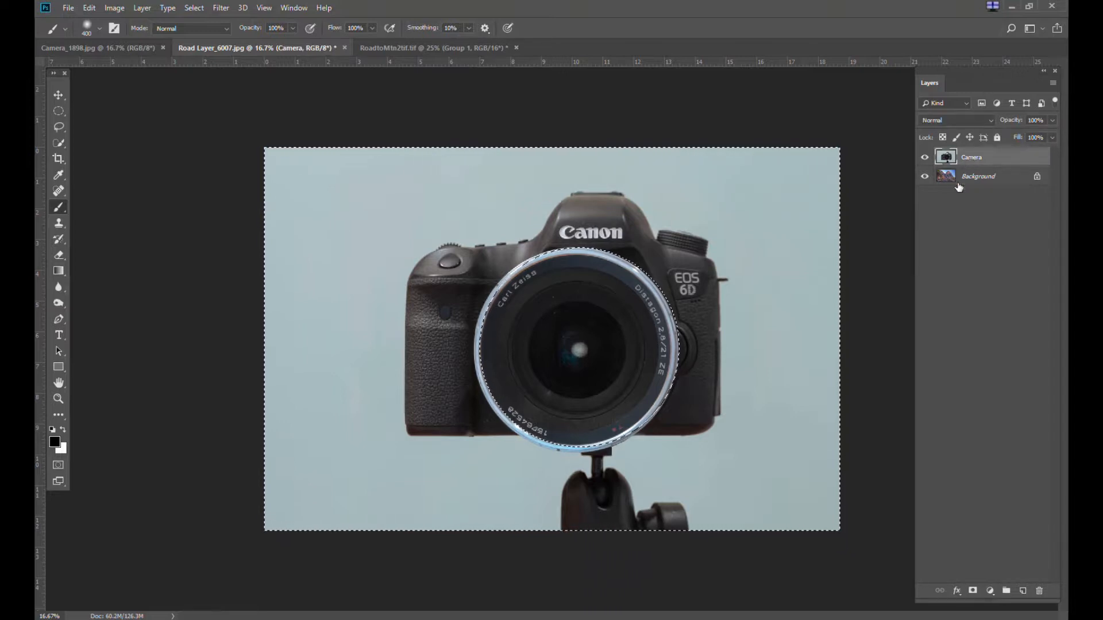
click(973, 592)
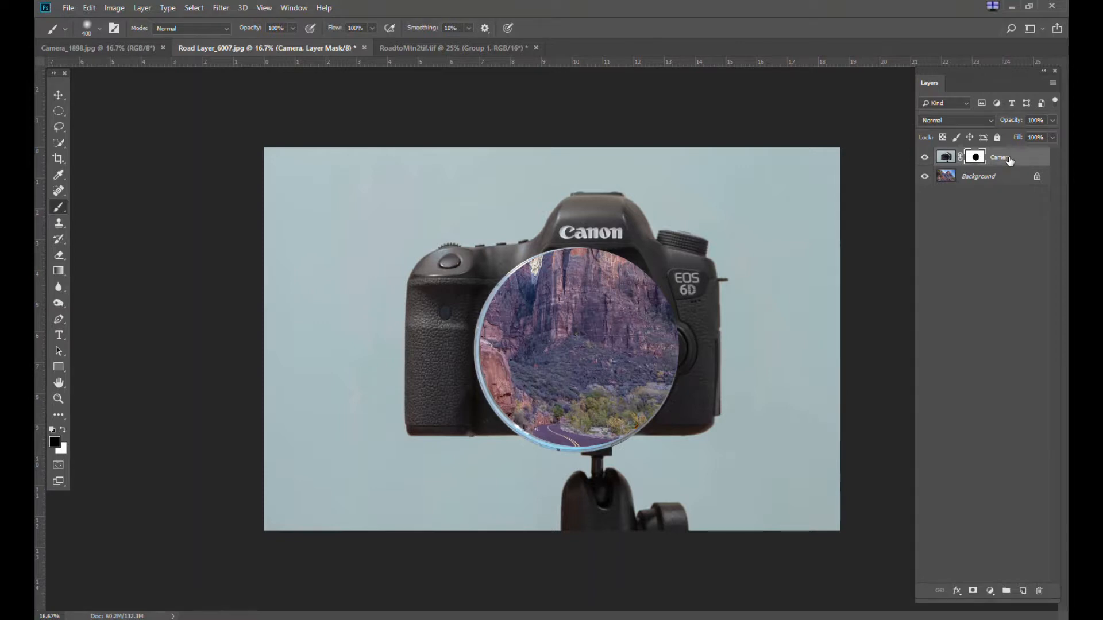
key(ctrl+2)
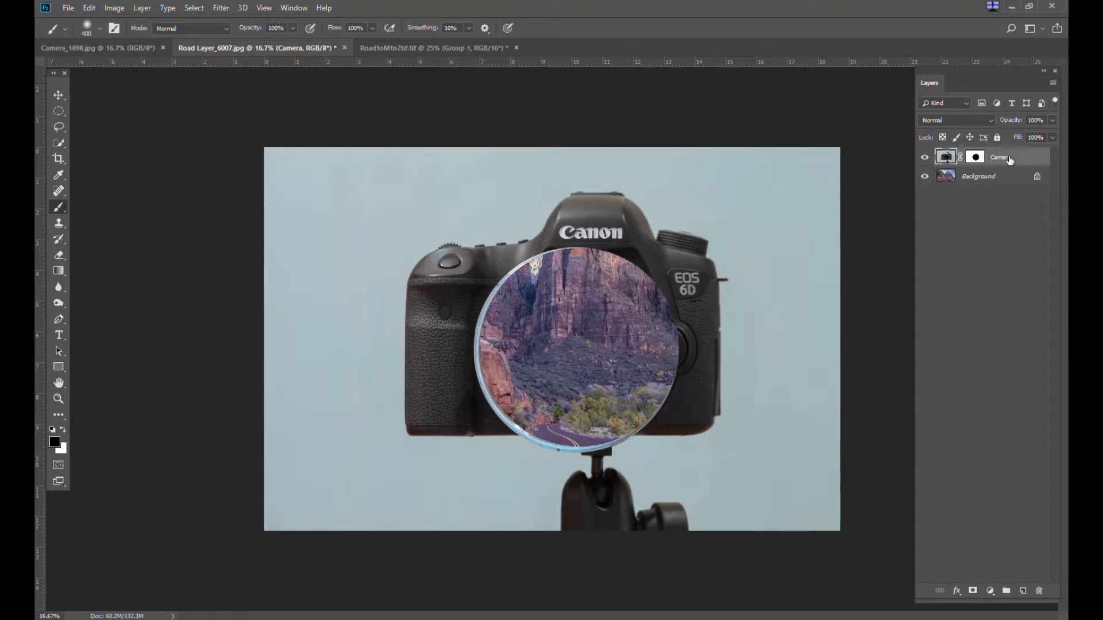
Lower the Camera layer's opacity to 29% to see the road beneath
click(1052, 122)
drag(1015, 137, 1009, 138)
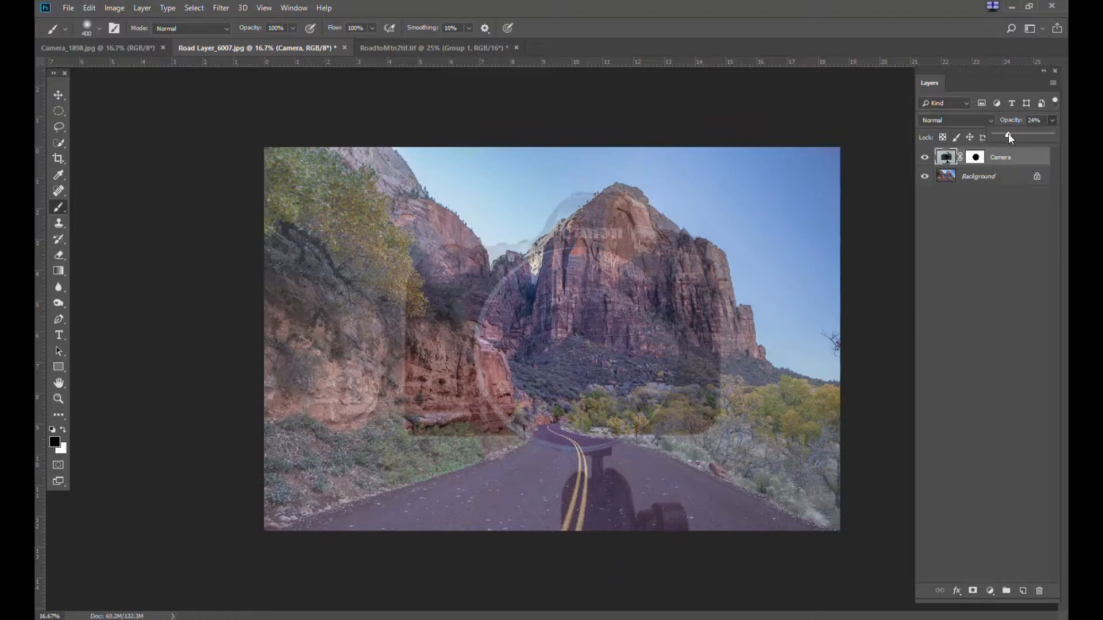
drag(1008, 133, 1012, 135)
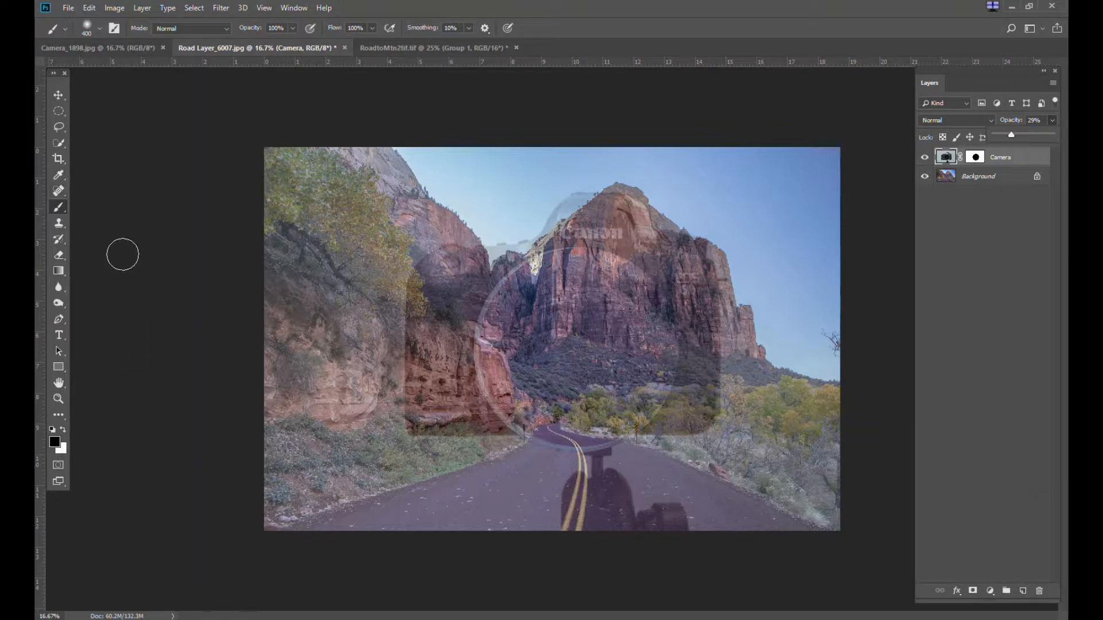
Trace a closed Pen path along the road's edges from the lens down to the bottom of the image
click(60, 317)
click(61, 315)
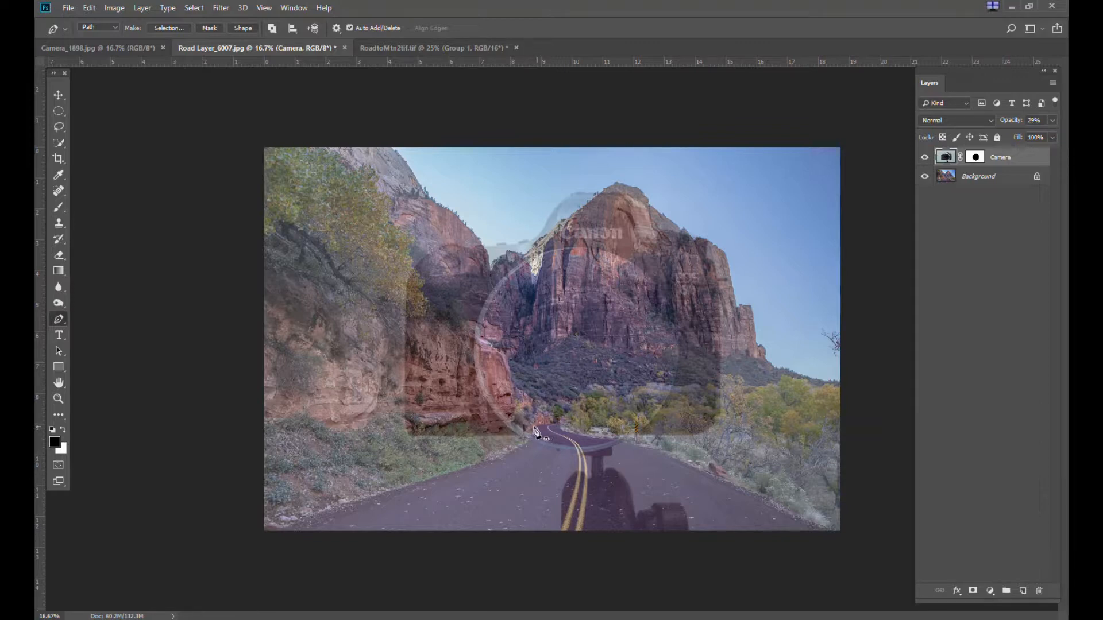
click(490, 461)
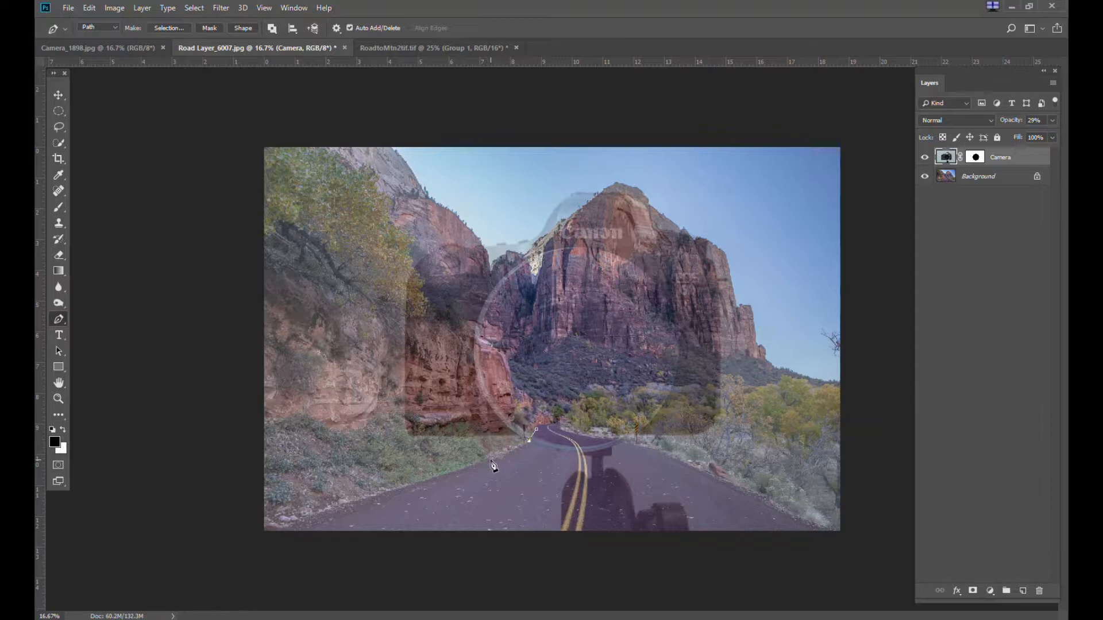
click(447, 475)
click(383, 491)
click(331, 507)
click(271, 528)
click(263, 534)
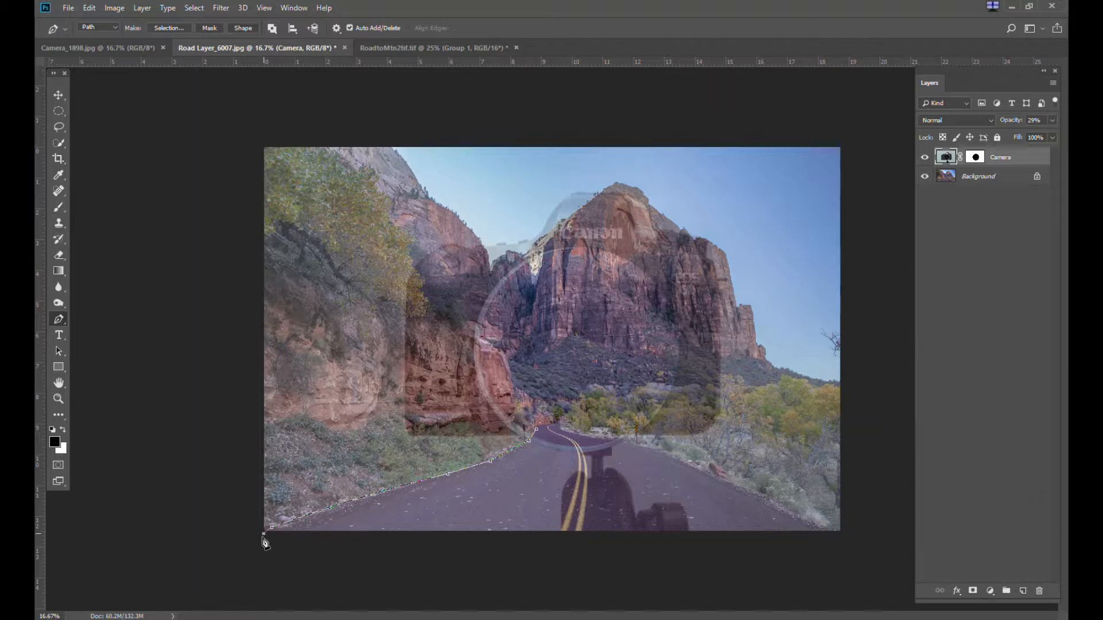
click(852, 538)
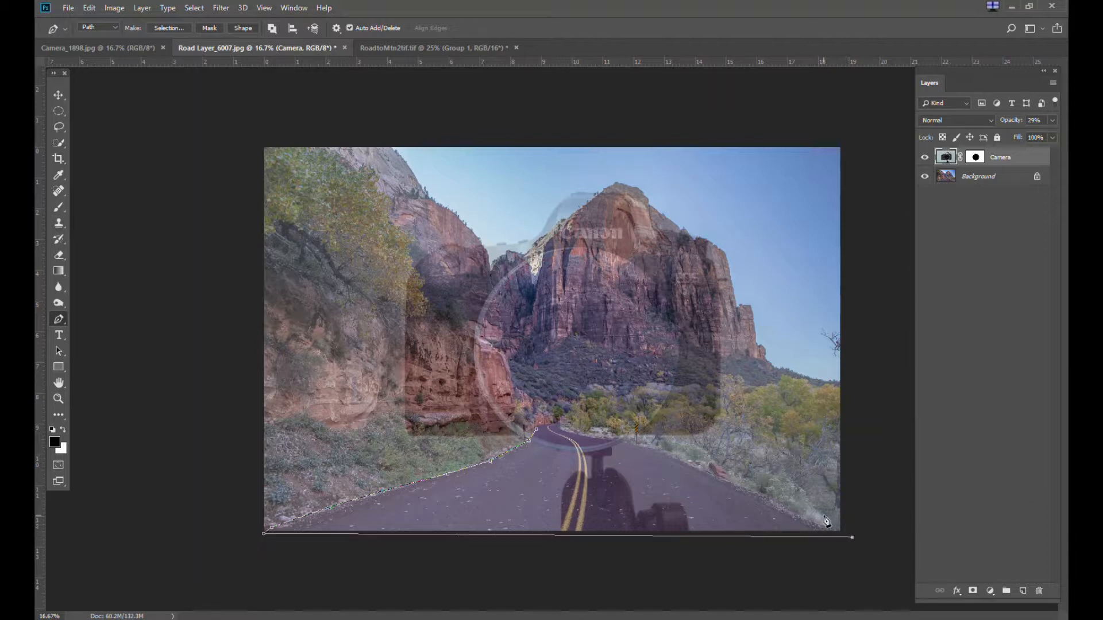
click(832, 527)
click(770, 500)
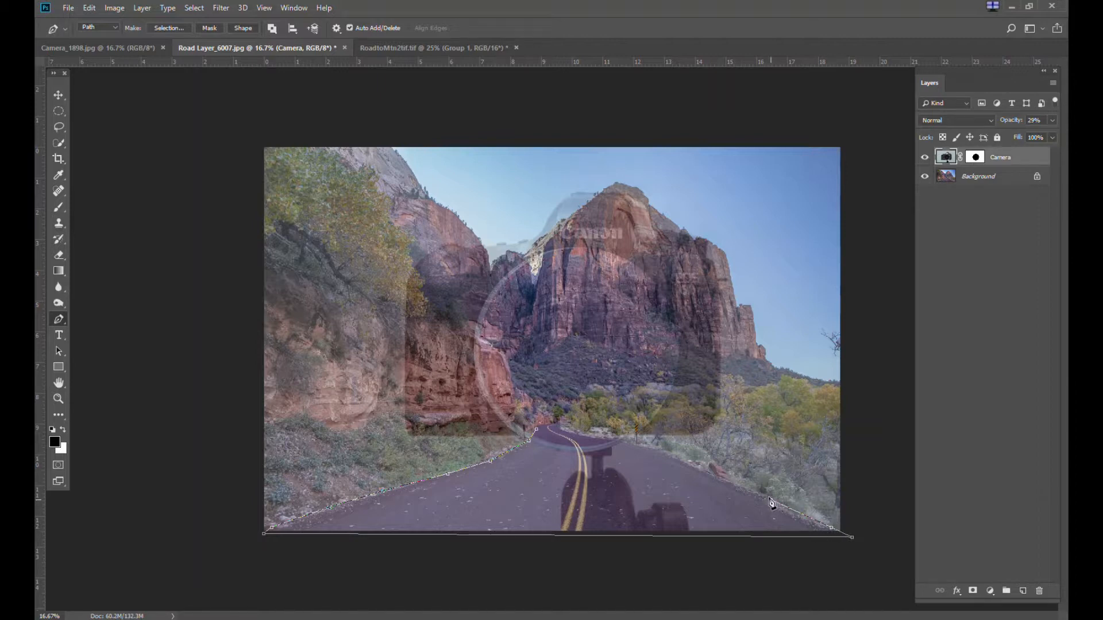
click(715, 475)
click(636, 444)
click(597, 437)
click(573, 433)
click(540, 430)
Convert the road path into a selection with a 2 pixel feather radius
right_click(569, 468)
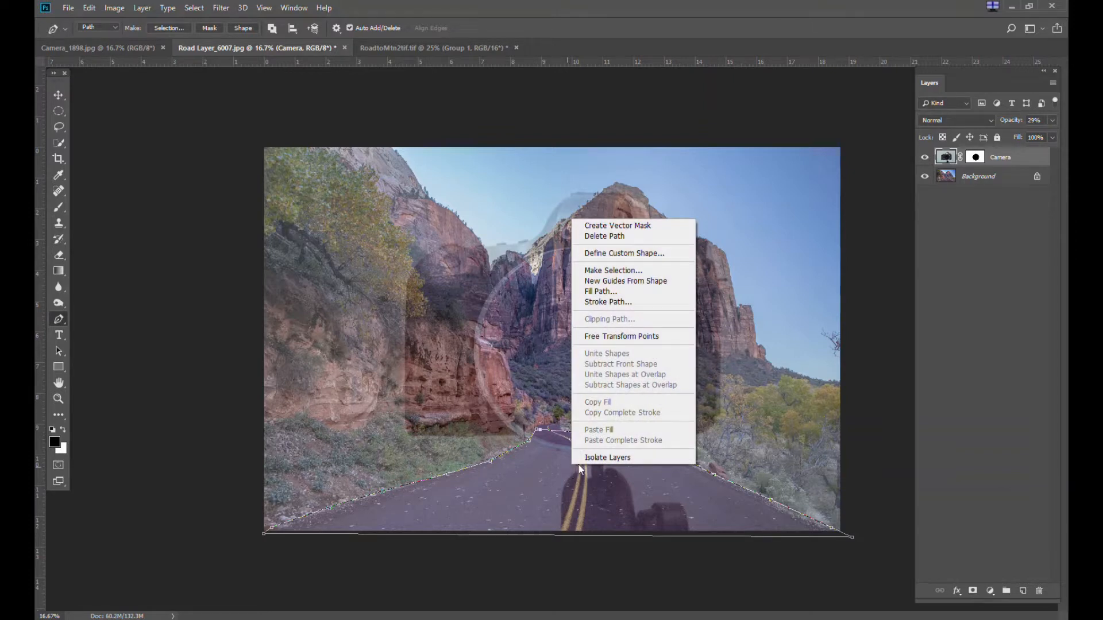
click(620, 270)
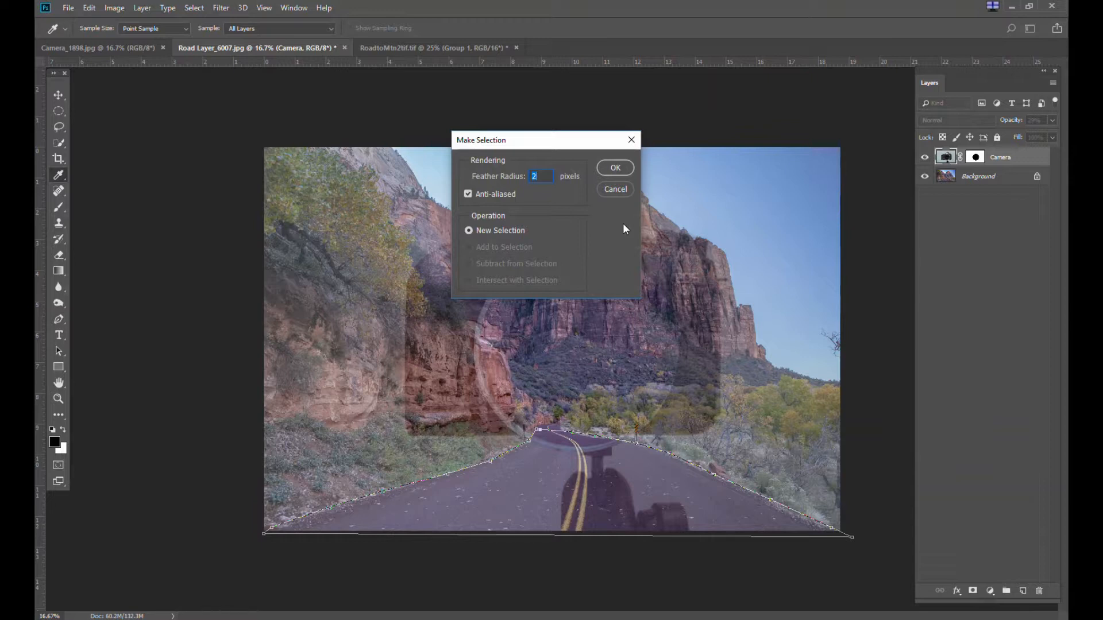
click(607, 168)
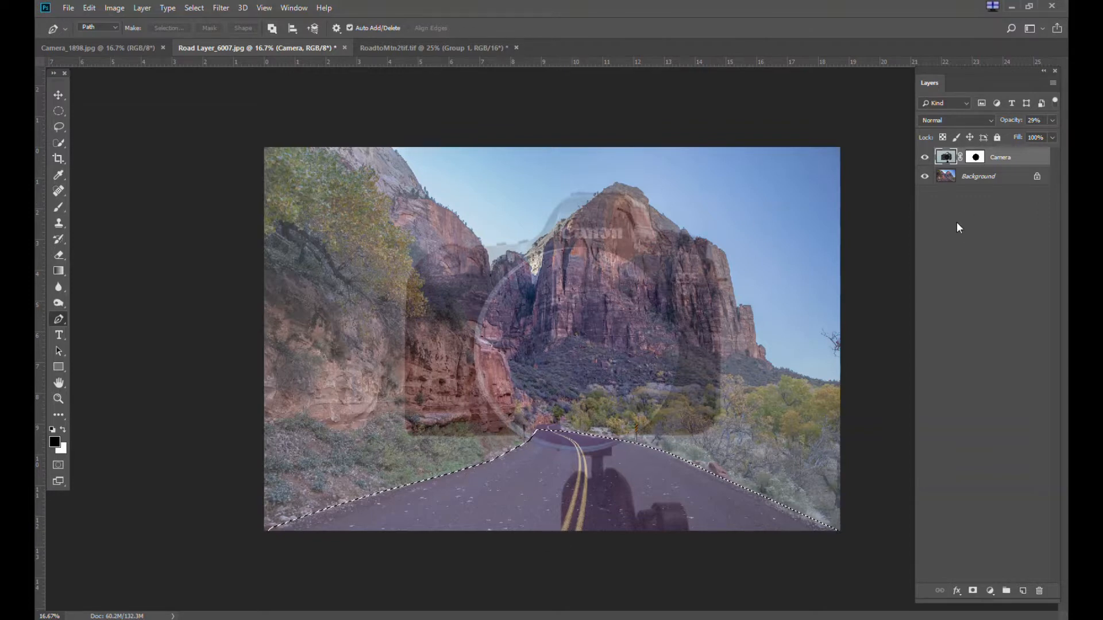
Paint black over the road selection on the Camera layer mask, then deselect
click(975, 157)
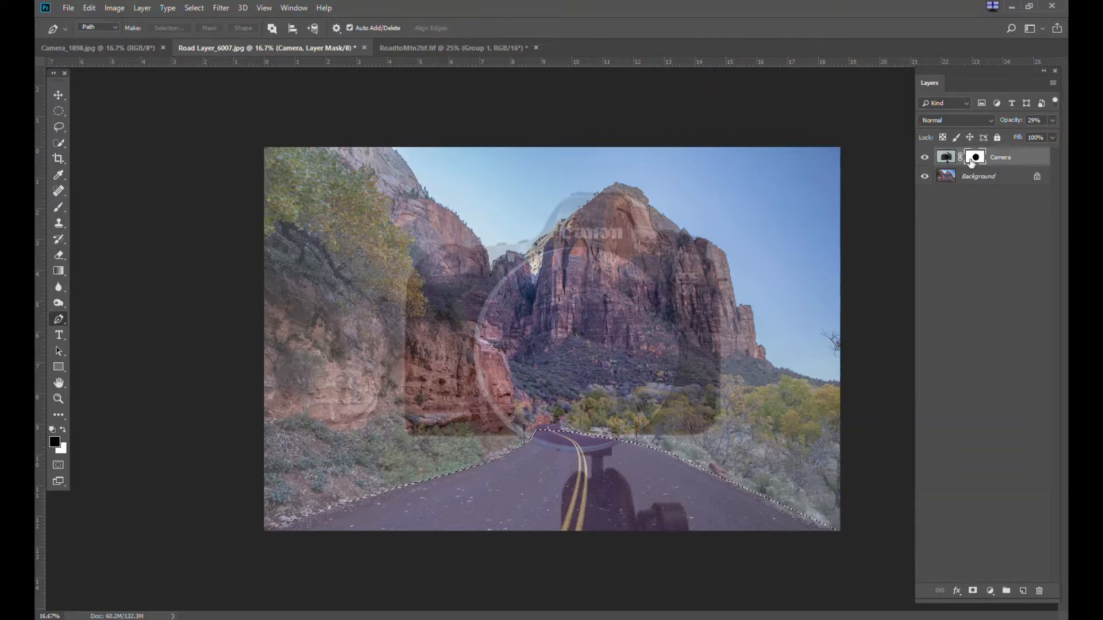
click(61, 208)
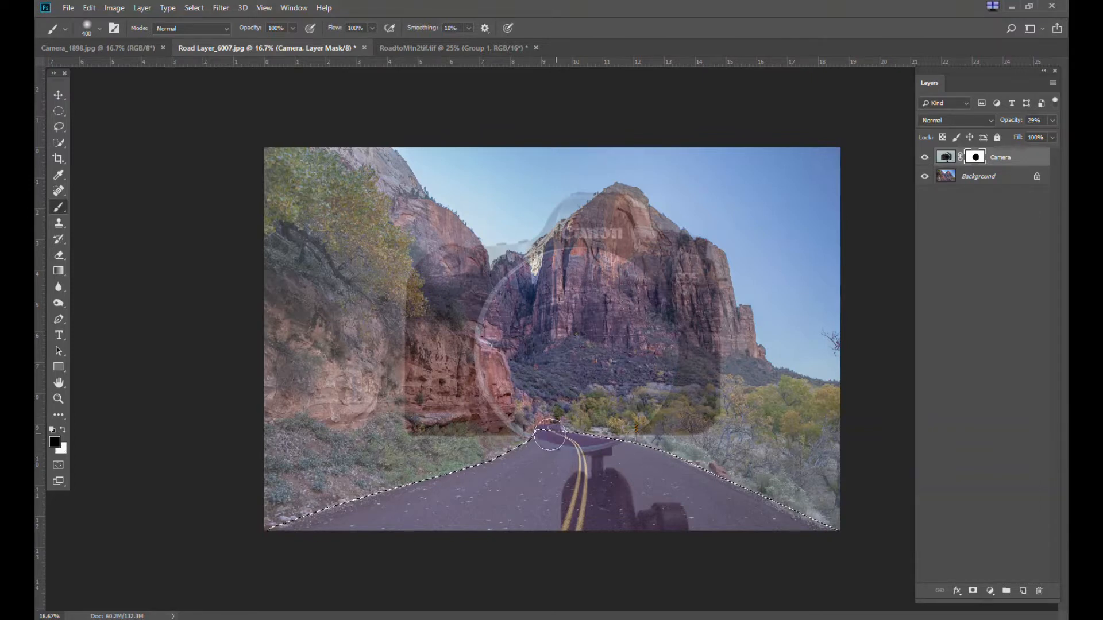
mouse_move(299, 510)
mouse_down()
mouse_move(406, 519)
mouse_move(254, 528)
mouse_move(678, 513)
mouse_move(561, 513)
mouse_move(805, 525)
mouse_up()
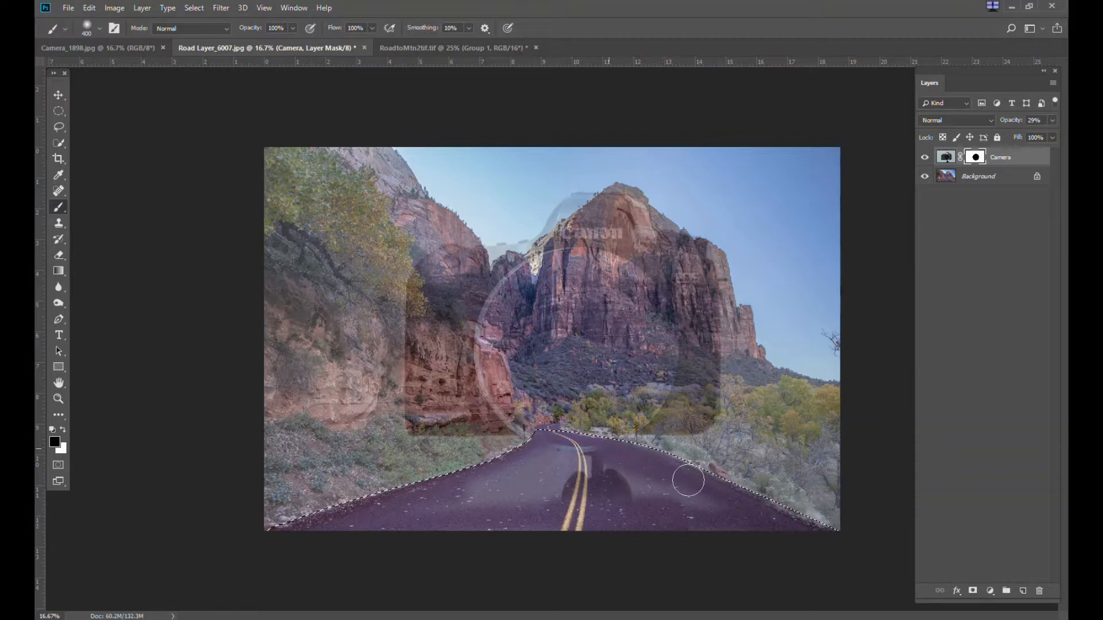
mouse_move(456, 495)
mouse_down()
mouse_move(485, 529)
mouse_move(606, 452)
mouse_move(569, 491)
mouse_move(597, 484)
mouse_move(751, 536)
mouse_move(583, 462)
mouse_move(749, 536)
mouse_up()
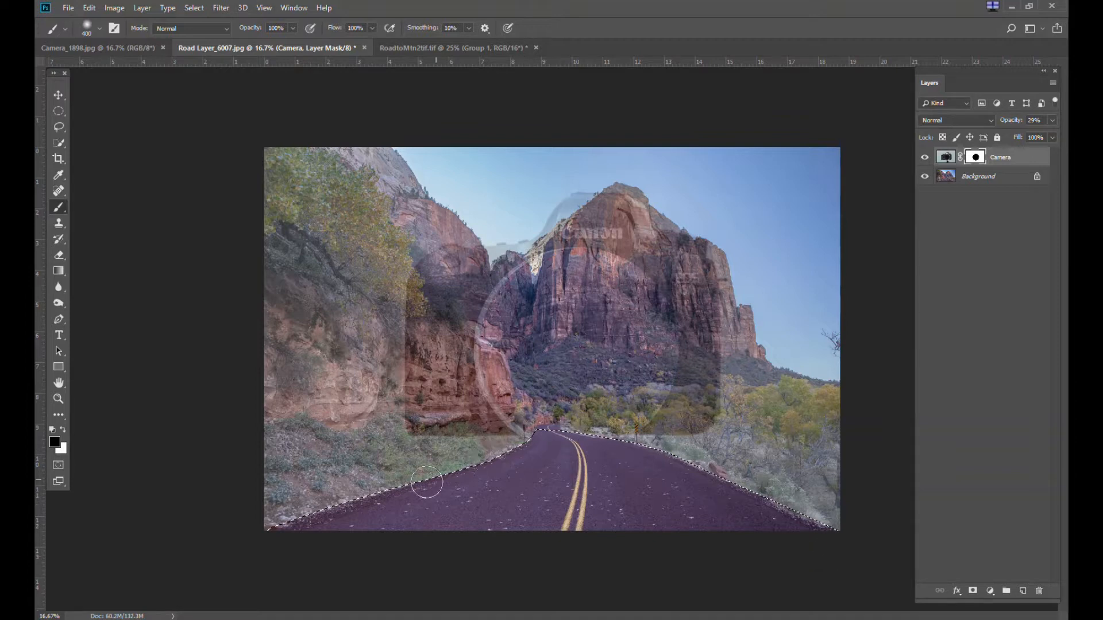
drag(303, 523, 257, 539)
key(ctrl+d)
key(ctrl+2)
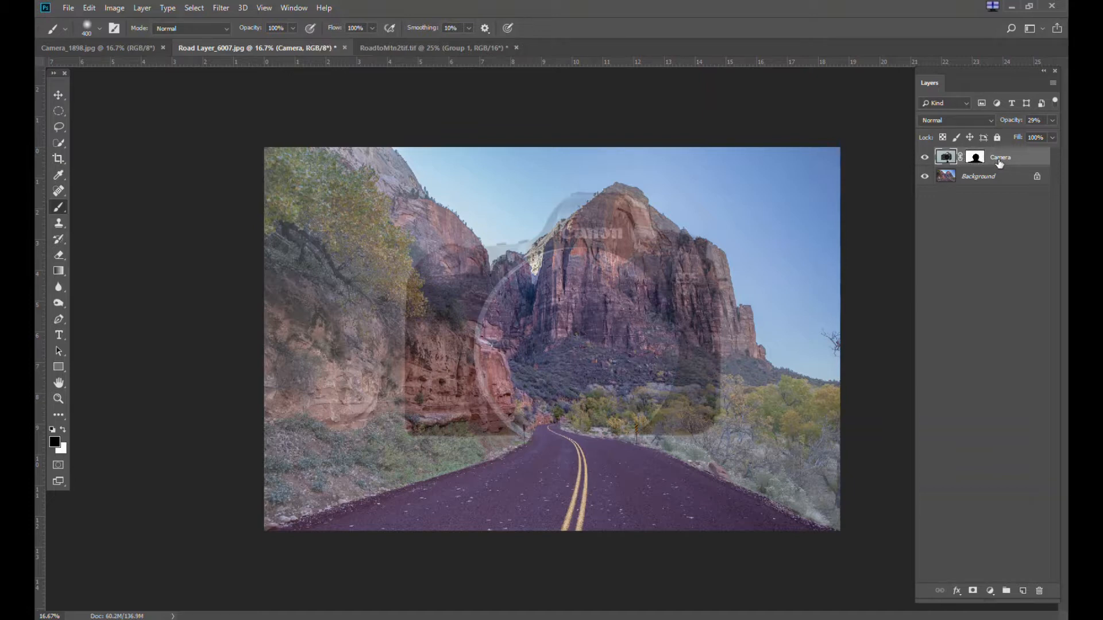
Set the Camera layer's opacity back to 100%
click(1052, 120)
drag(1013, 136, 1064, 141)
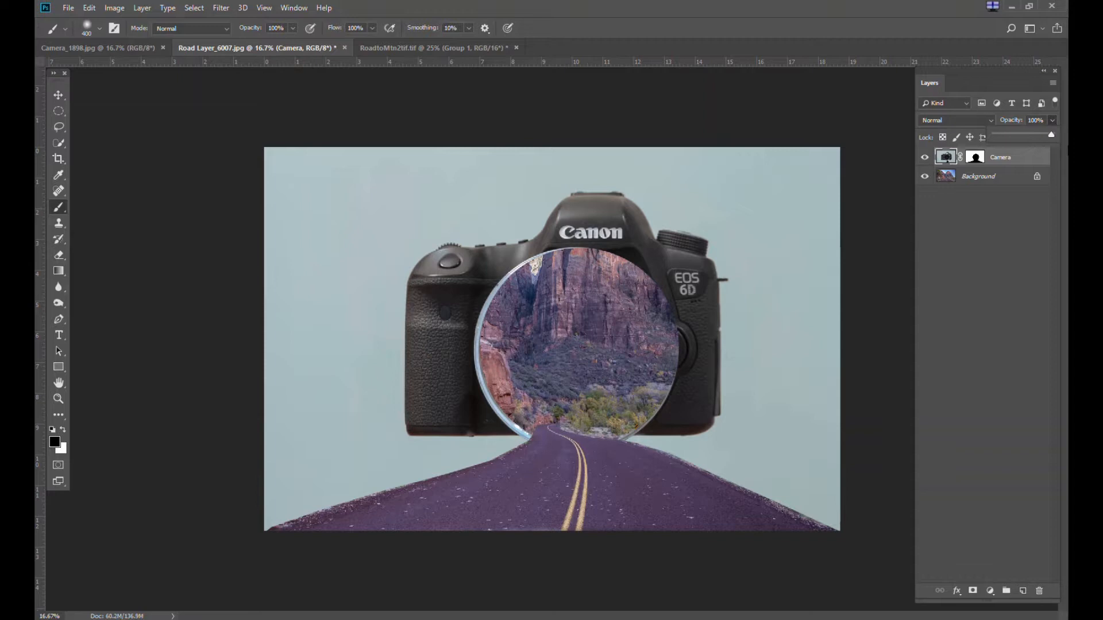
Unlock the Background layer and duplicate it
click(1020, 183)
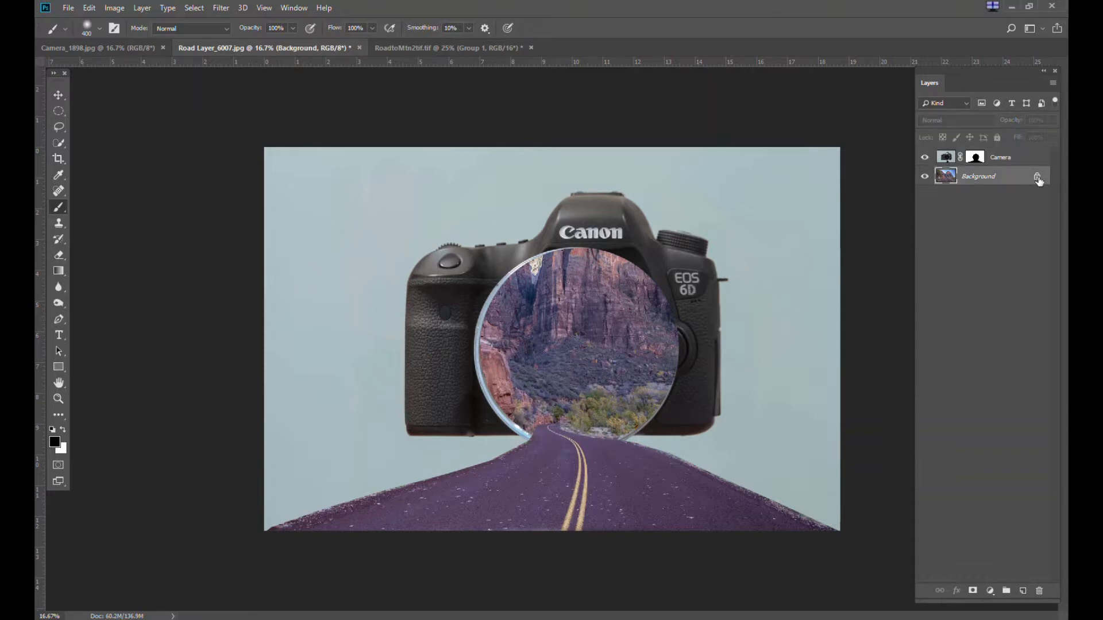
click(1037, 177)
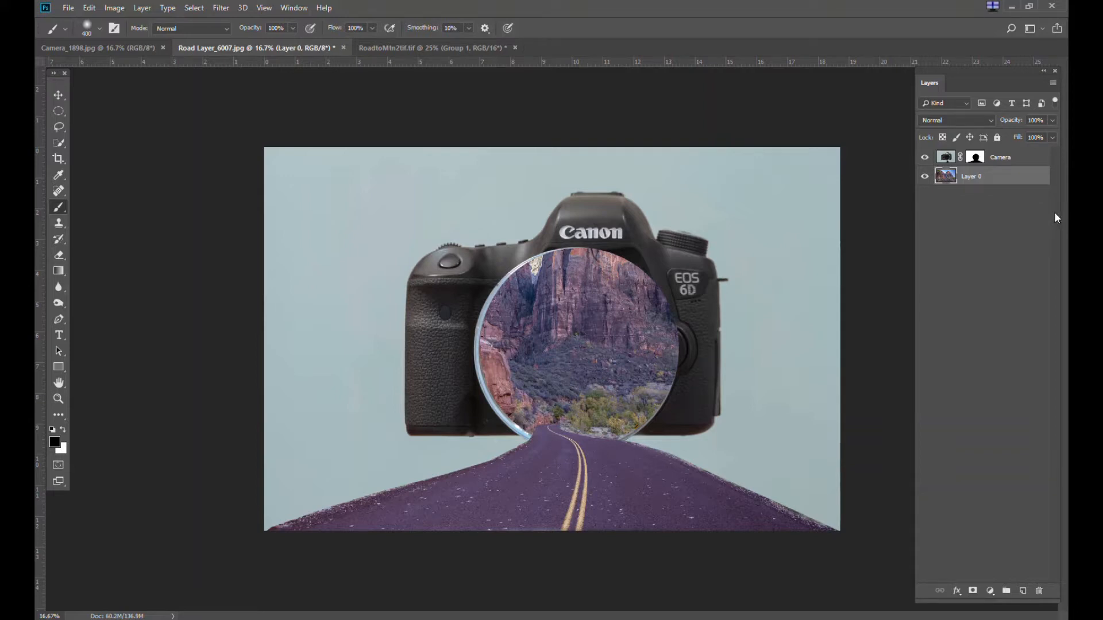
key(ctrl+j)
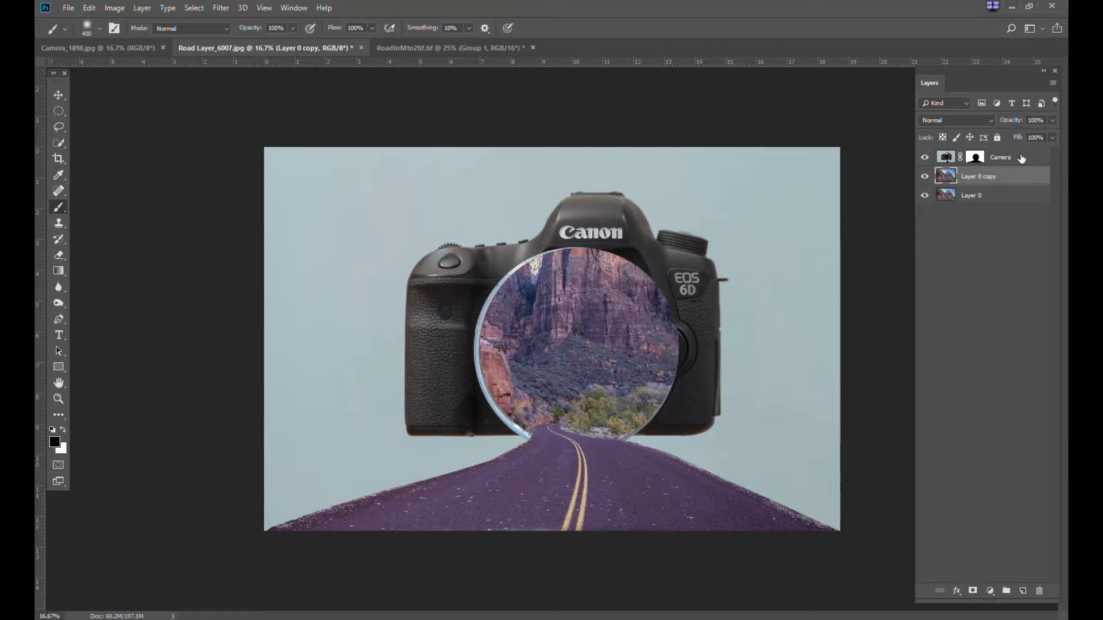
Merge the Camera layer with the Layer 0 copy layer
click(1022, 160)
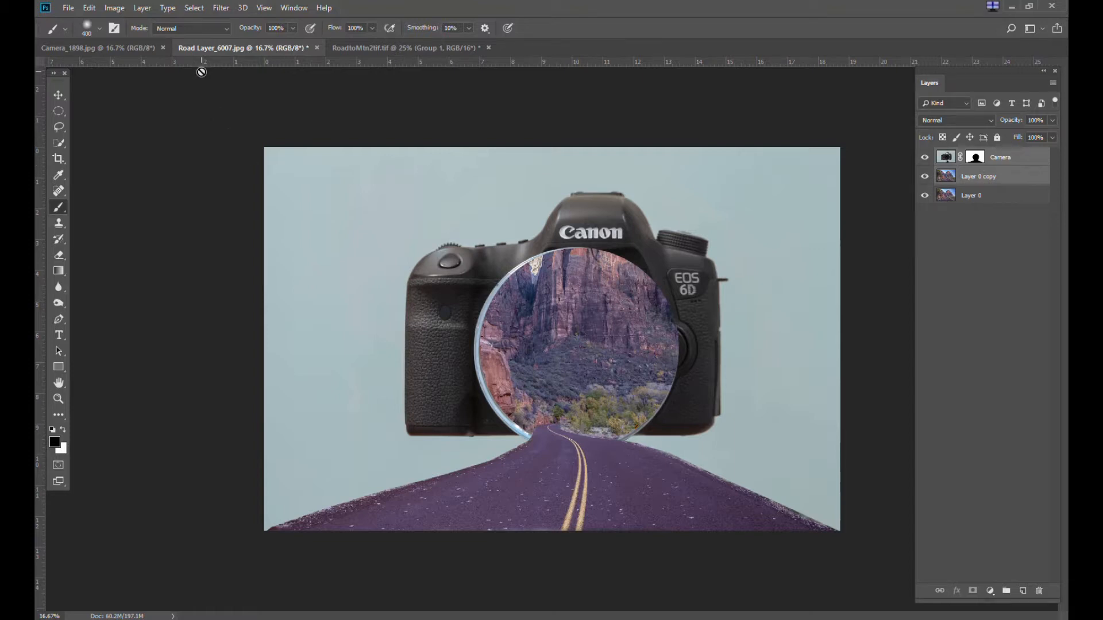
click(194, 11)
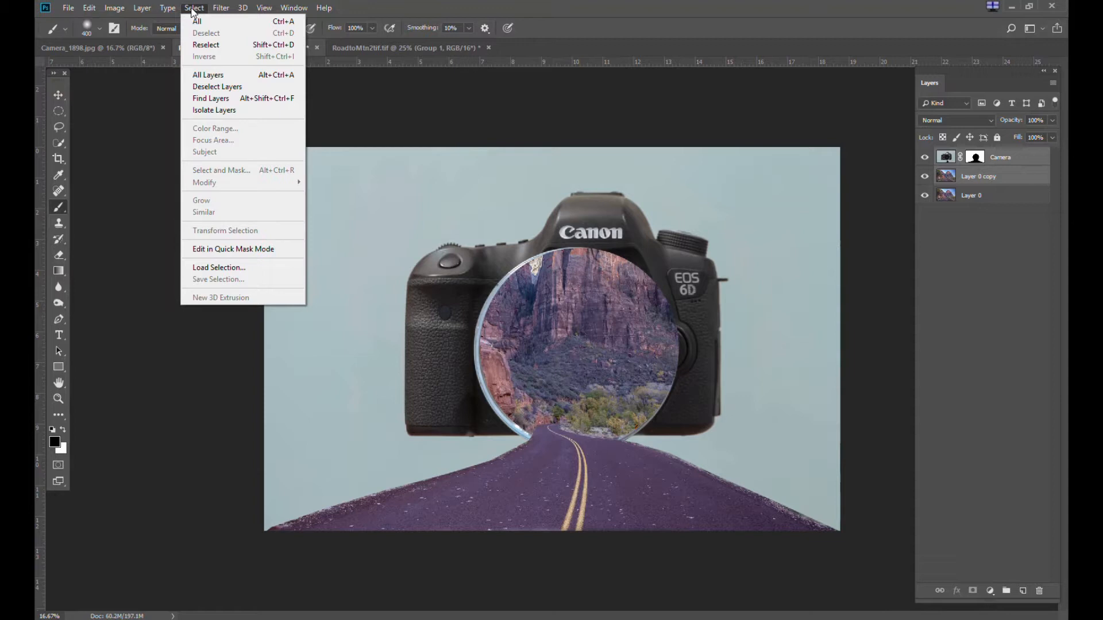
mouse_move(147, 9)
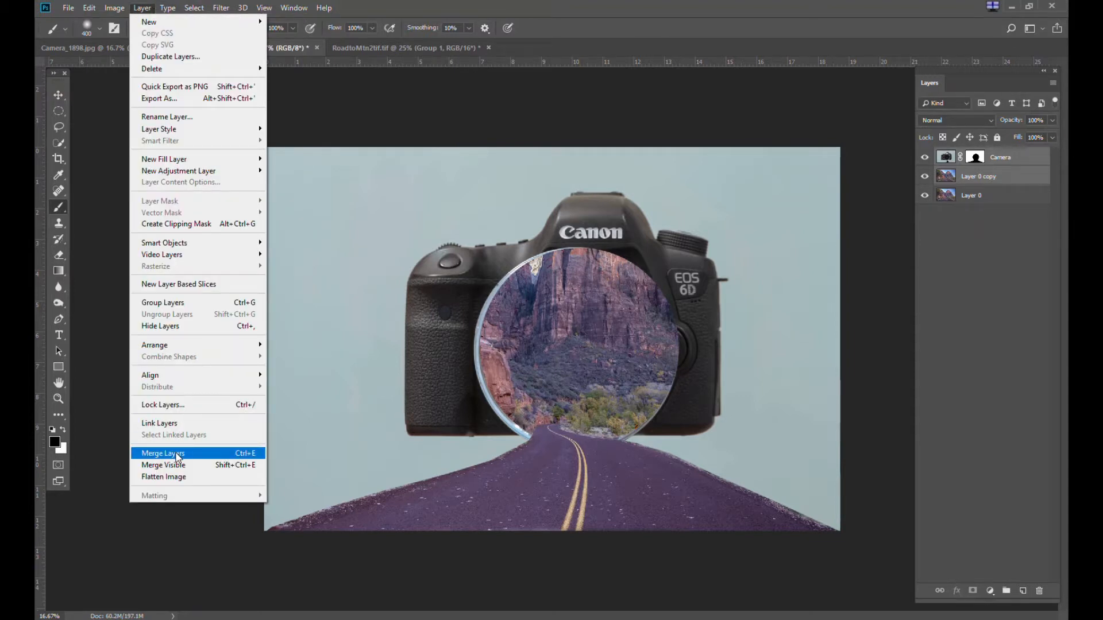
click(178, 455)
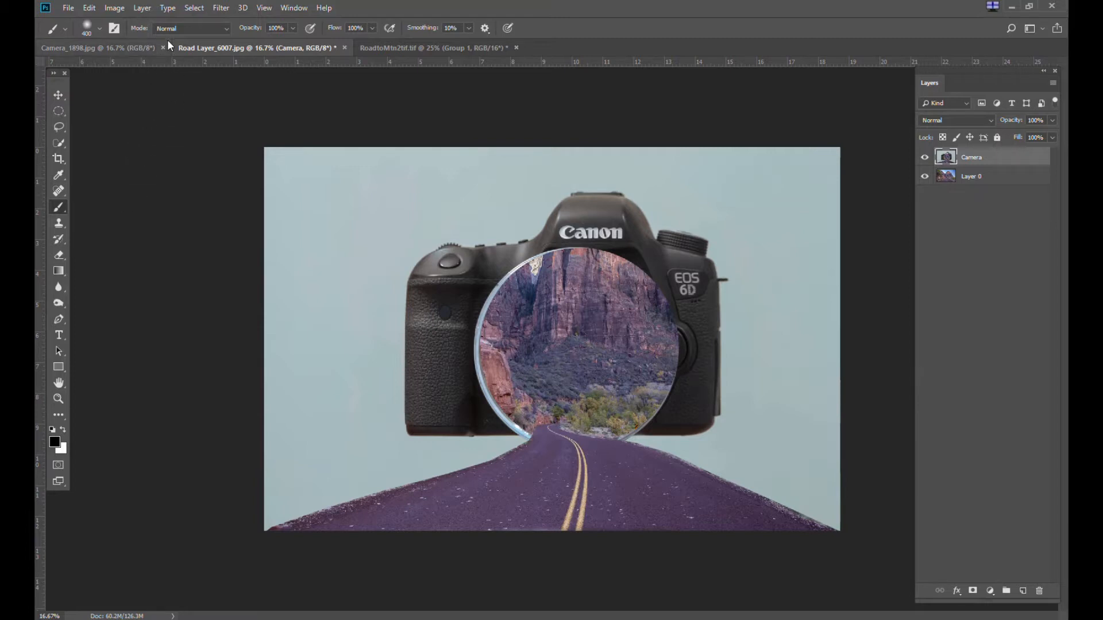
Load the saved Camera selection channel and add it as a layer mask on the Camera layer
click(193, 8)
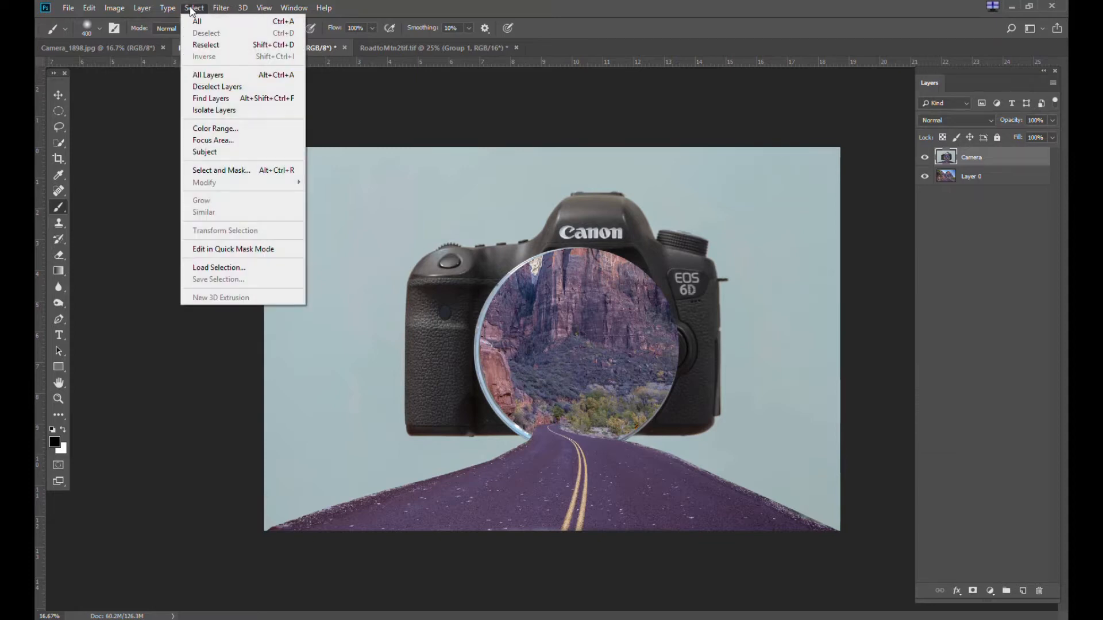
click(229, 268)
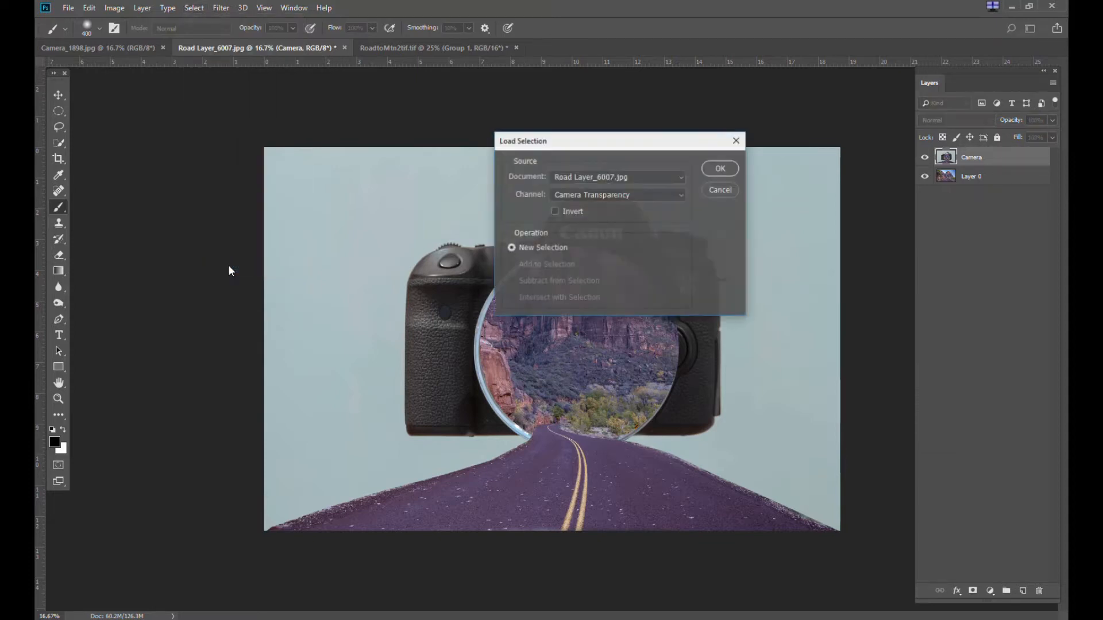
click(681, 195)
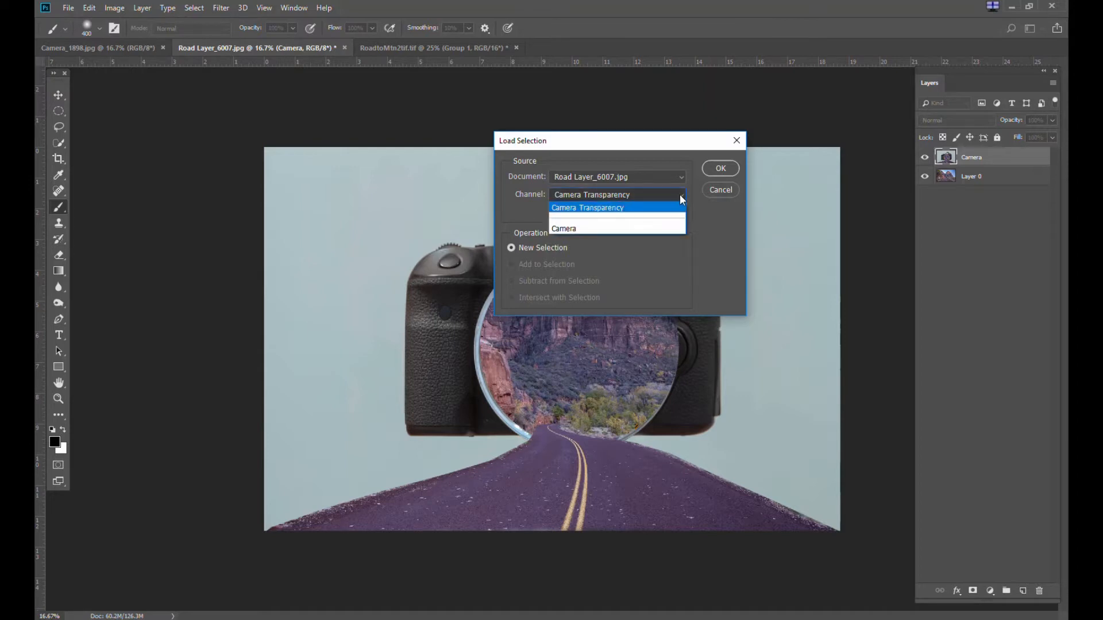
click(593, 227)
click(720, 168)
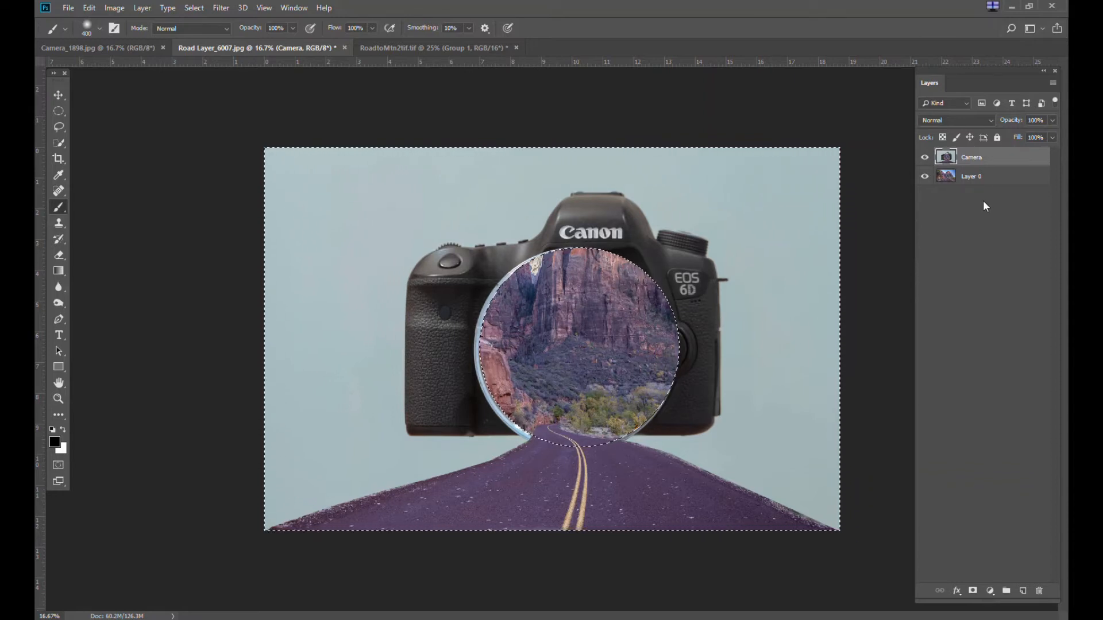
click(973, 592)
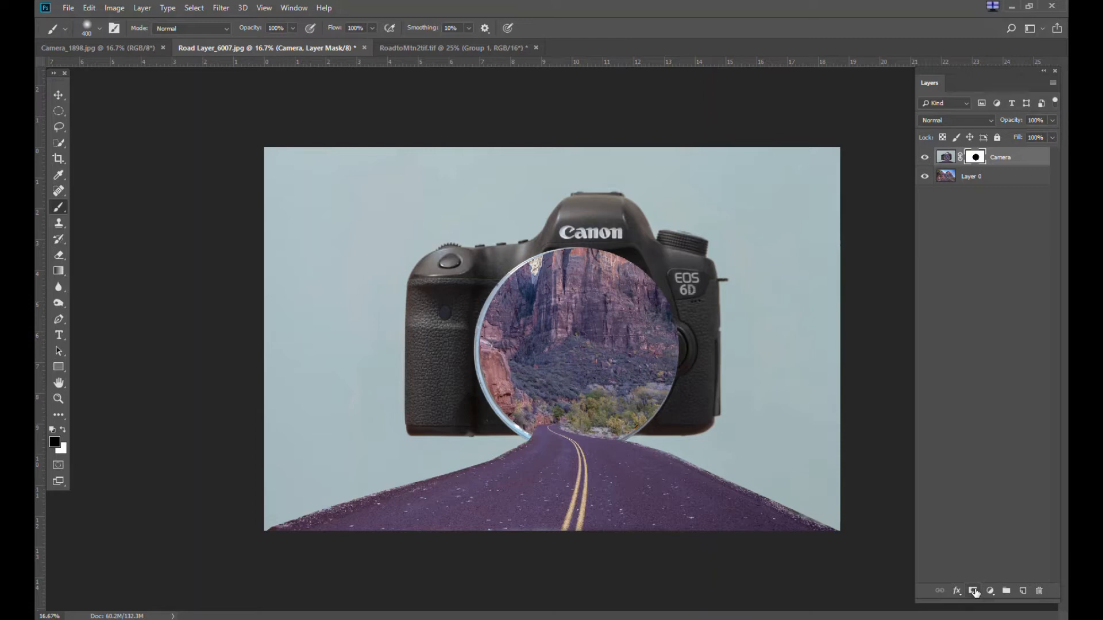
Move the Layer 0 road photo downward so the cliff fills the camera lens
click(975, 179)
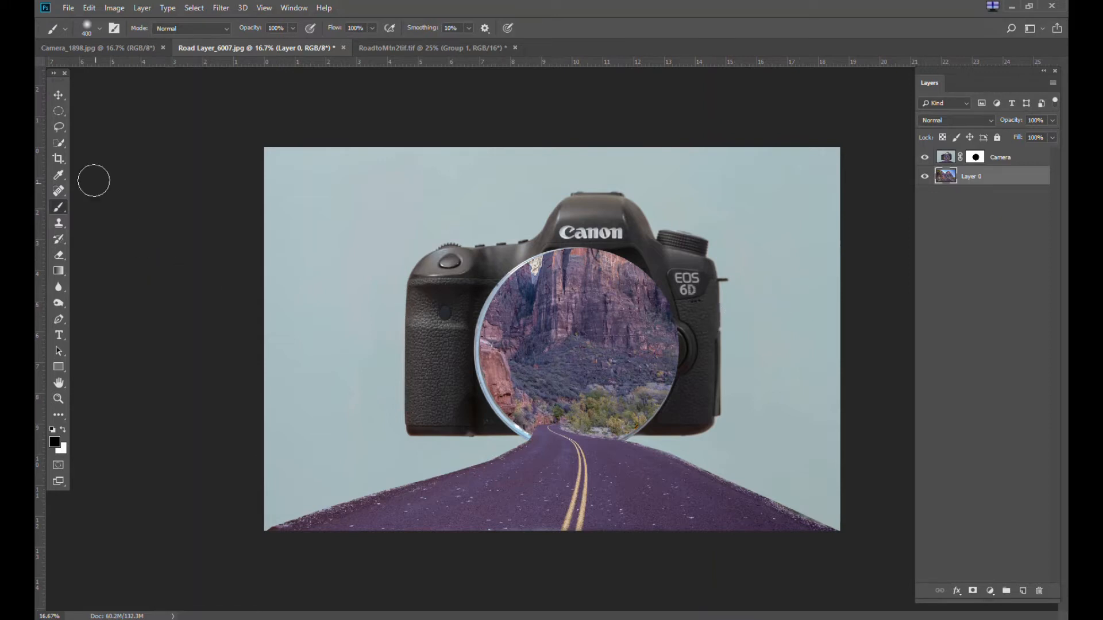
click(58, 95)
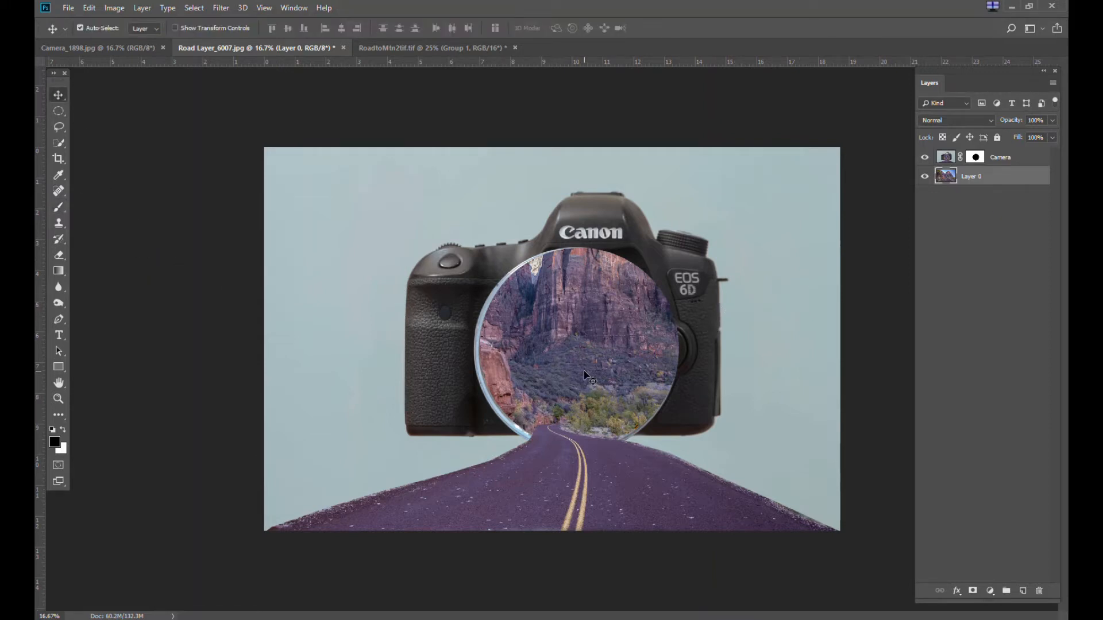
drag(587, 375, 553, 454)
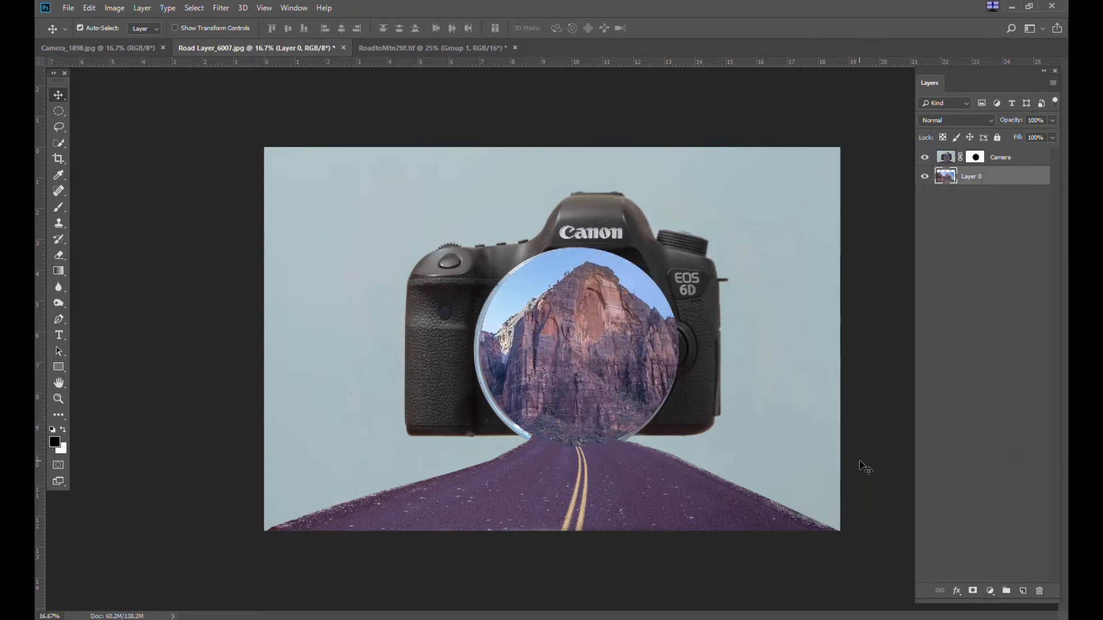
Free-transform Layer 0 to about 88% width and 85% height and reposition it behind the lens
key(ctrl)
key(ctrl+t)
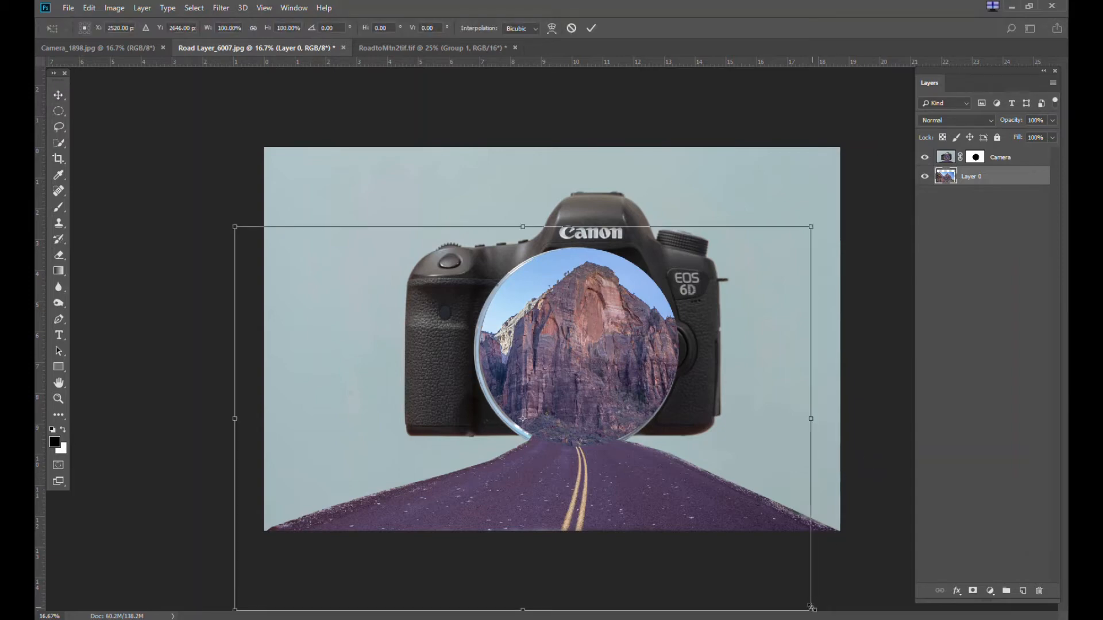
drag(811, 608, 748, 559)
drag(515, 415, 538, 416)
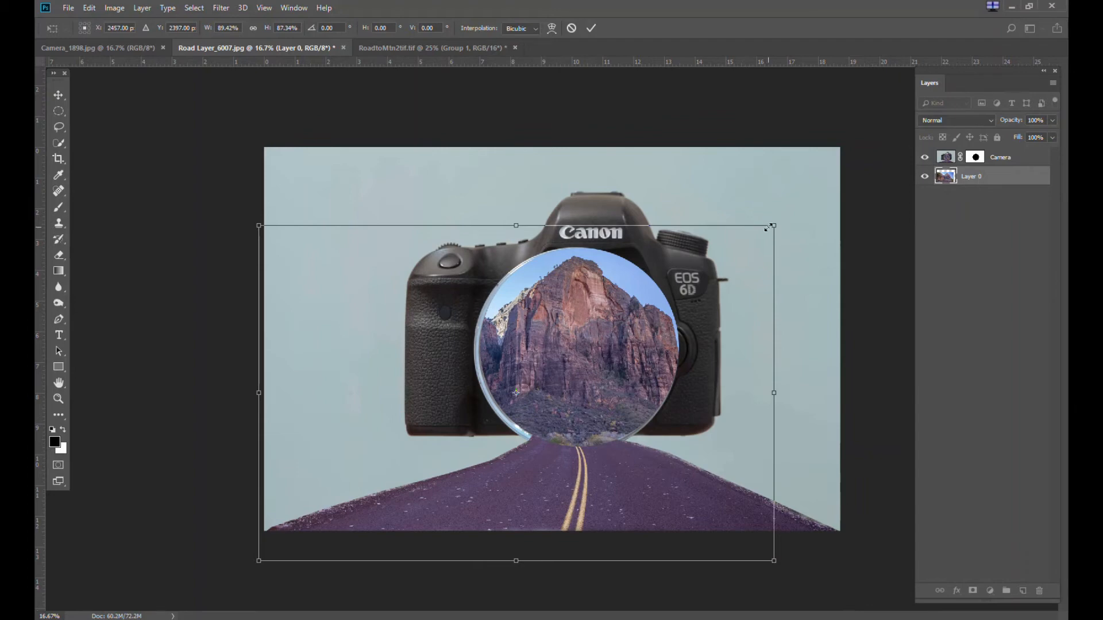
drag(770, 227, 764, 236)
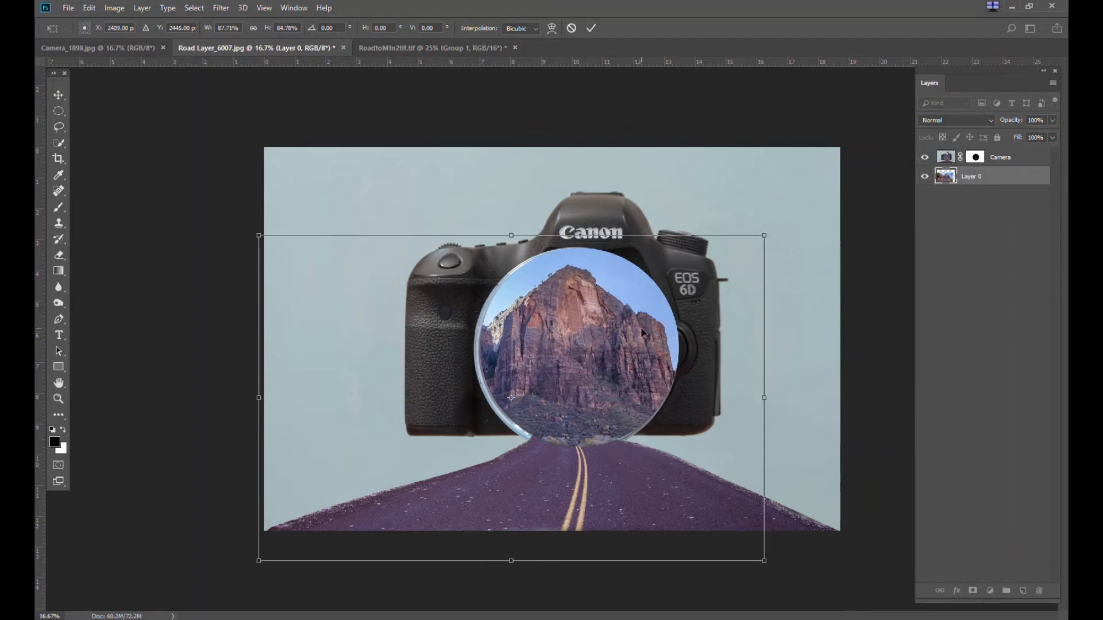
drag(642, 332, 648, 327)
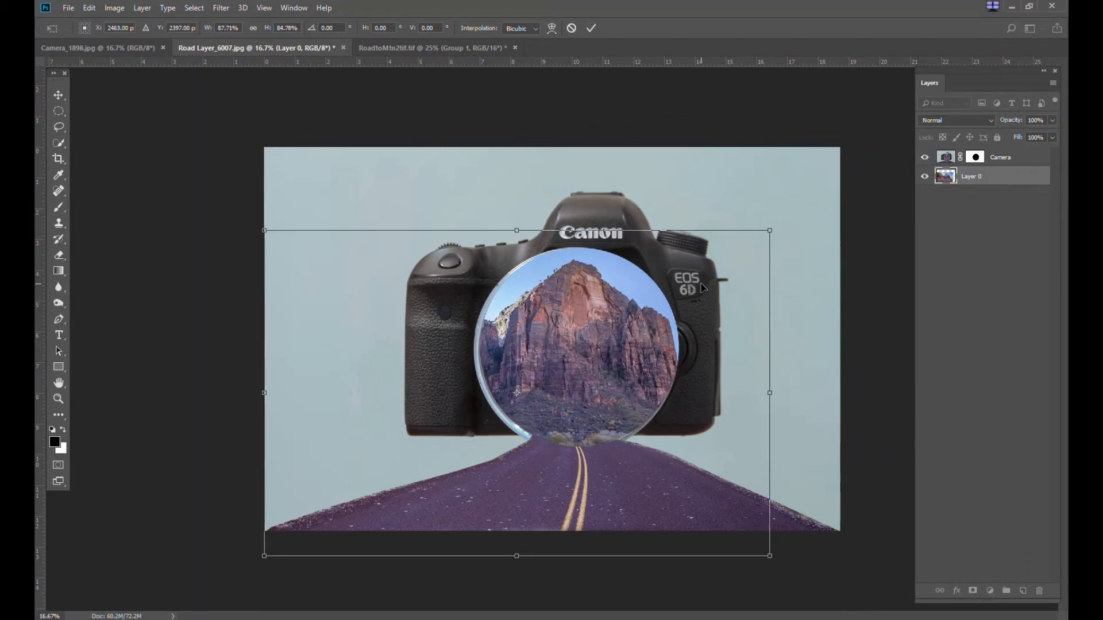
key(Return)
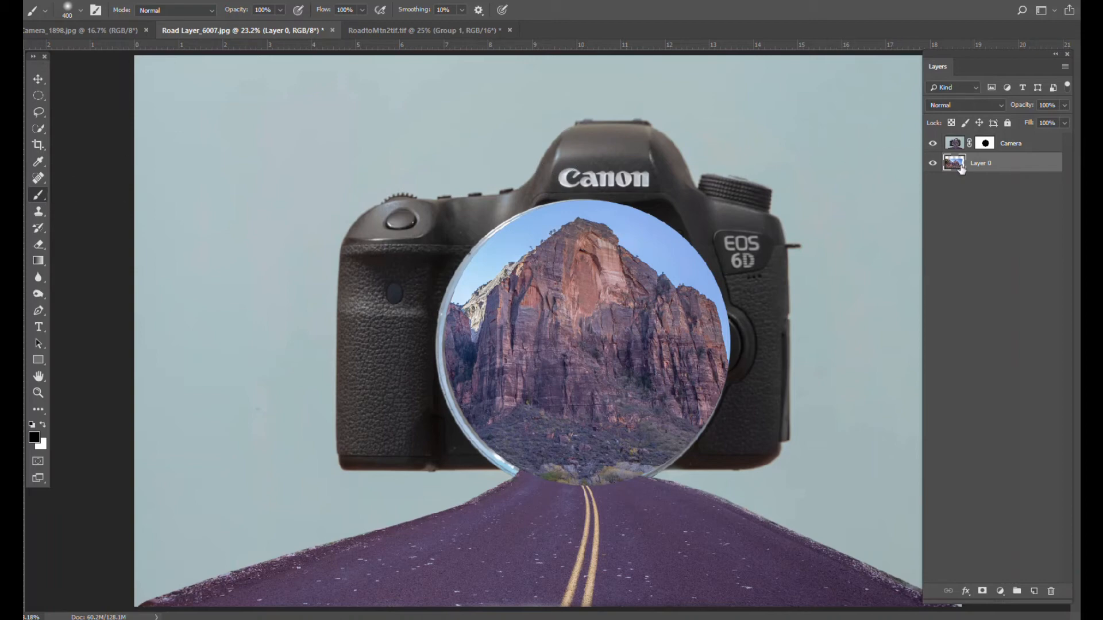
Paint white on the Camera layer mask along the bottom of the lens where the road enters
click(986, 145)
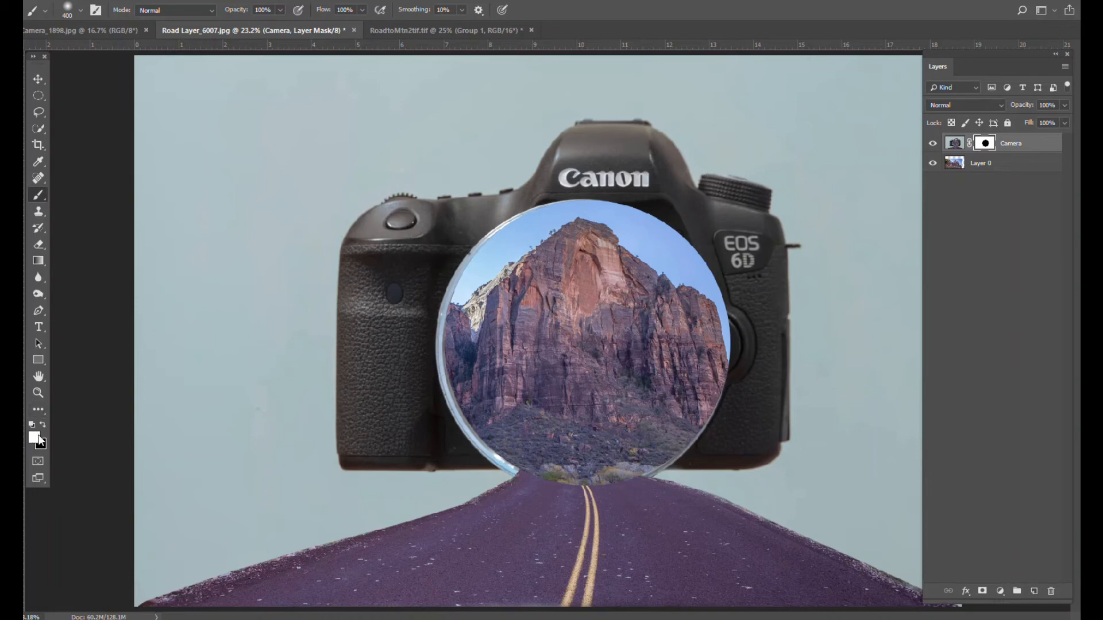
mouse_move(541, 482)
mouse_down()
mouse_move(547, 463)
mouse_move(627, 499)
mouse_move(549, 458)
mouse_move(597, 483)
mouse_move(600, 471)
mouse_move(611, 479)
mouse_move(595, 462)
mouse_move(638, 457)
mouse_move(611, 460)
mouse_up()
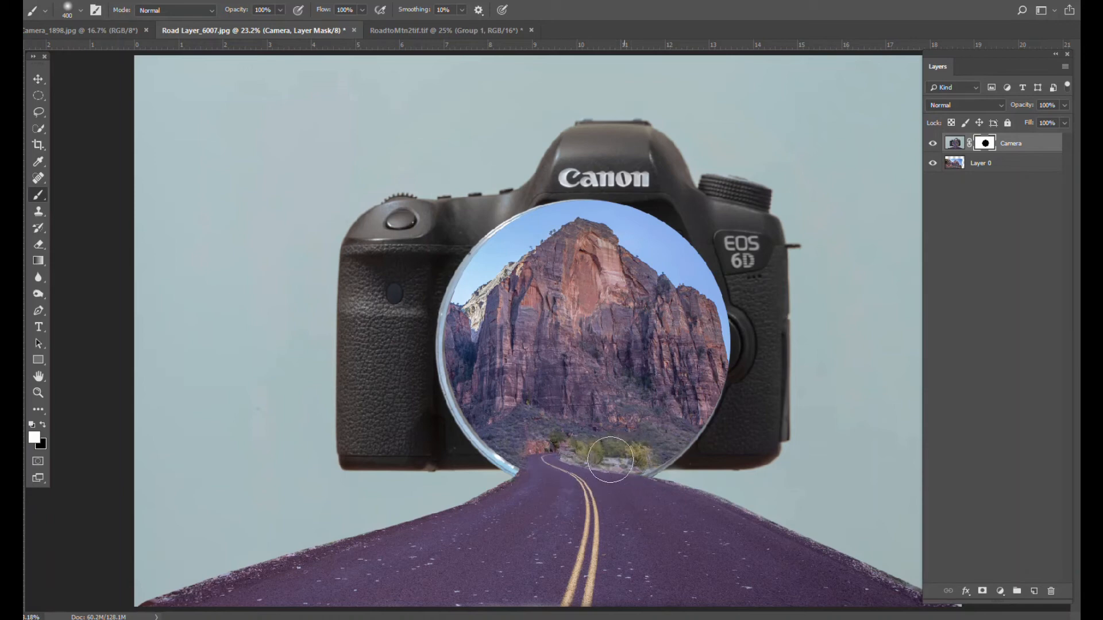
Zoom in on the lens bottom and paint the Camera mask at the lens's lower right rim with a 200 px brush
click(38, 394)
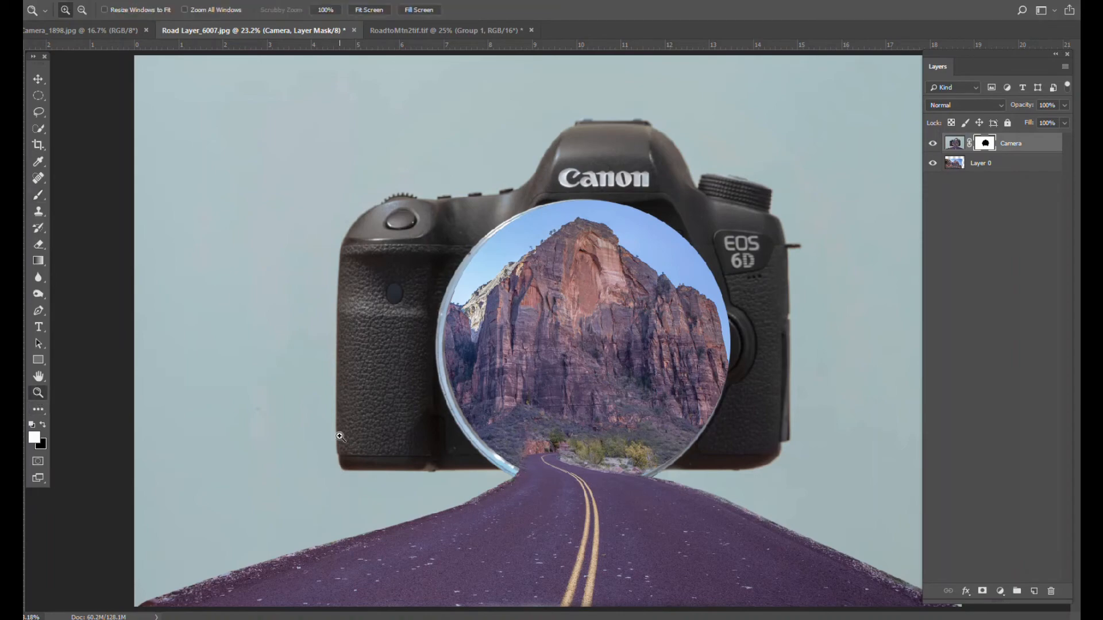
click(585, 463)
click(582, 465)
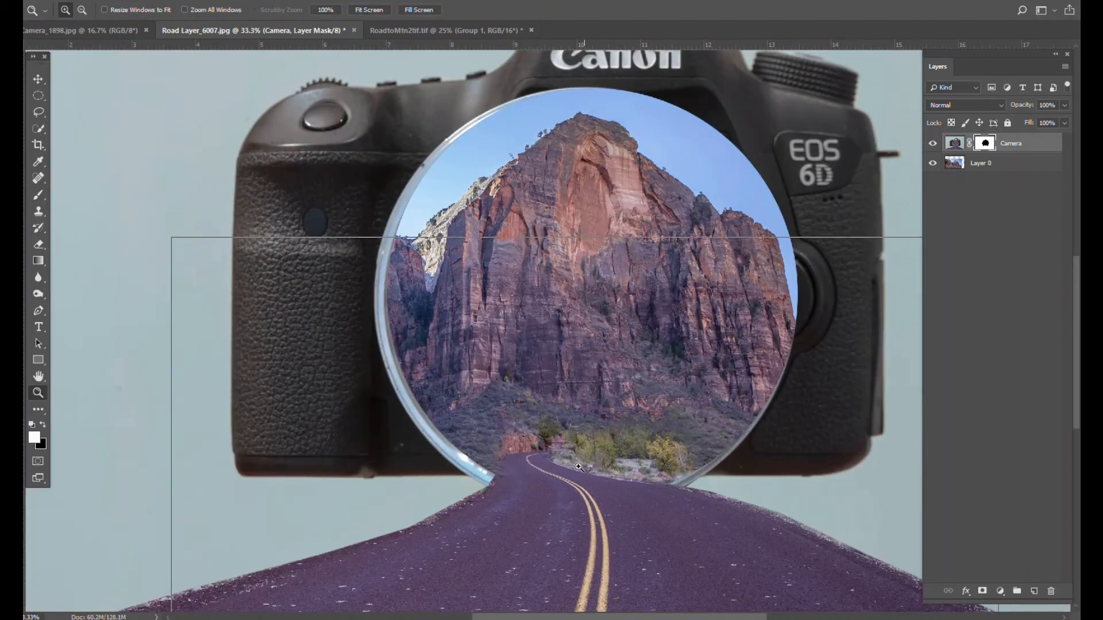
click(578, 467)
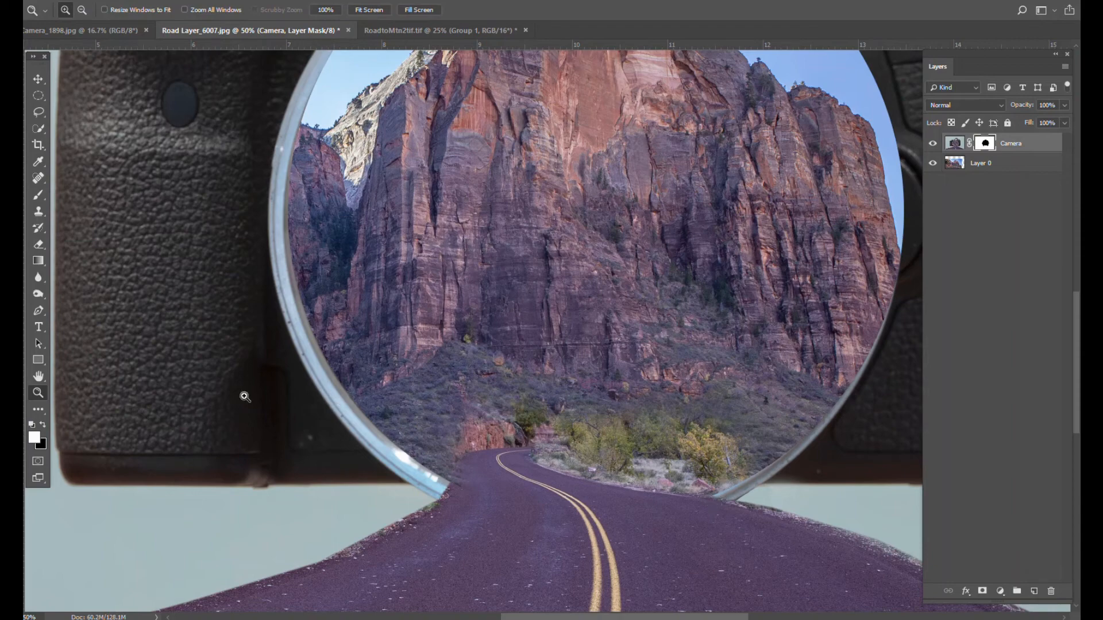
click(39, 195)
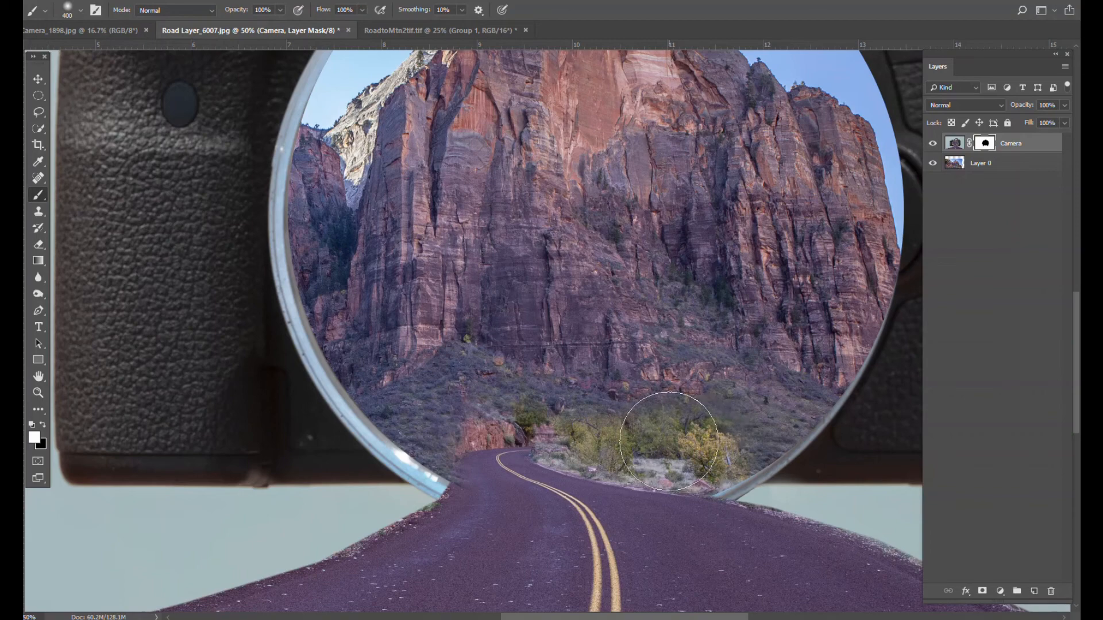
key(bracketright)
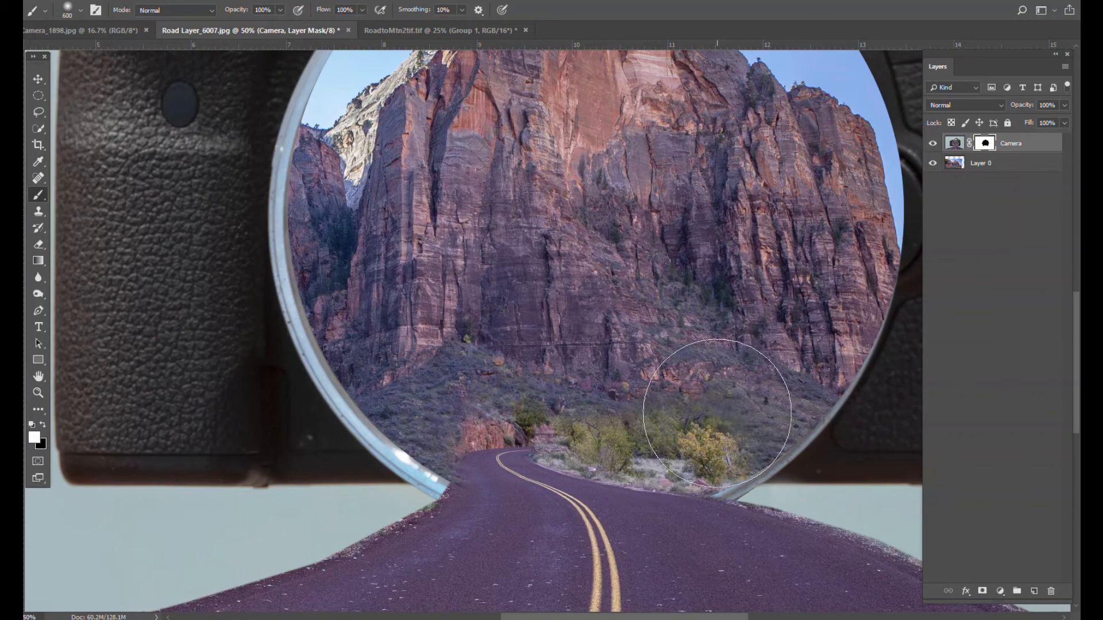
key(bracketleft)
key(bracketleft)
key(bracketleft)
mouse_move(727, 436)
mouse_down()
mouse_move(760, 443)
mouse_move(706, 436)
mouse_move(786, 427)
mouse_move(718, 437)
mouse_move(760, 427)
mouse_up()
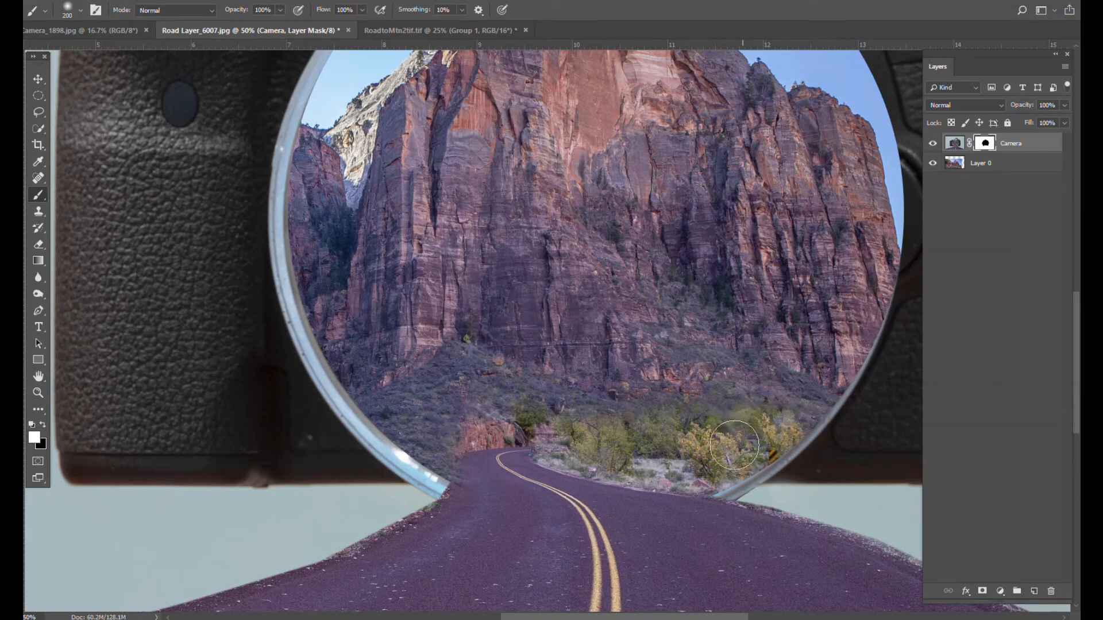
Swap the foreground and background colours and repaint the Camera mask along the lens's lower right rim
key(x)
mouse_move(773, 435)
mouse_down()
mouse_move(787, 428)
mouse_move(722, 408)
mouse_move(737, 394)
mouse_up()
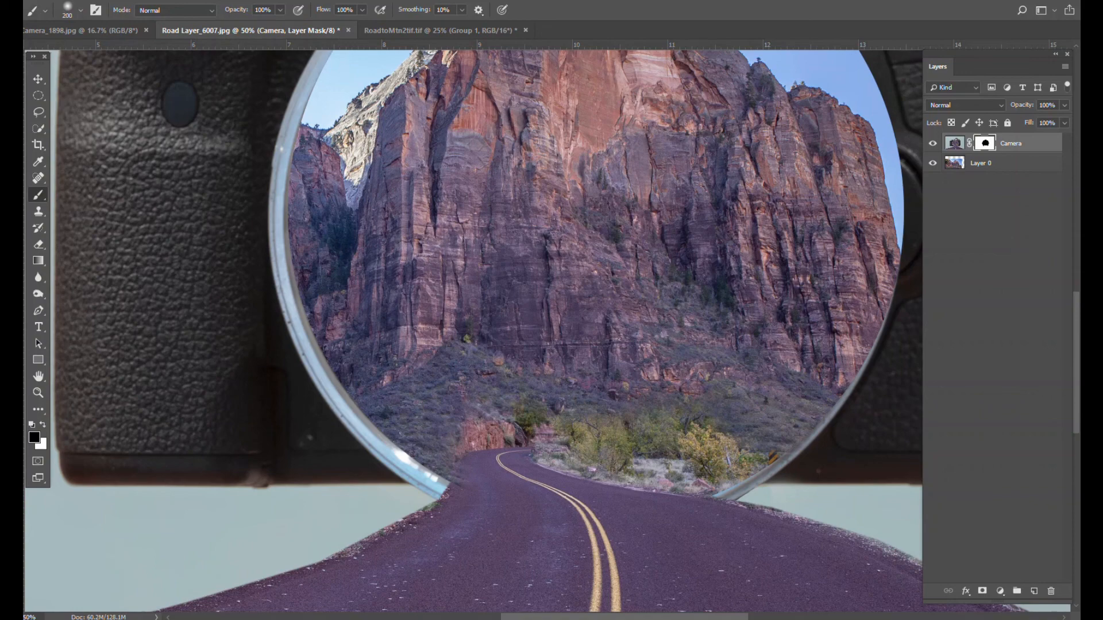
key(ctrl+0)
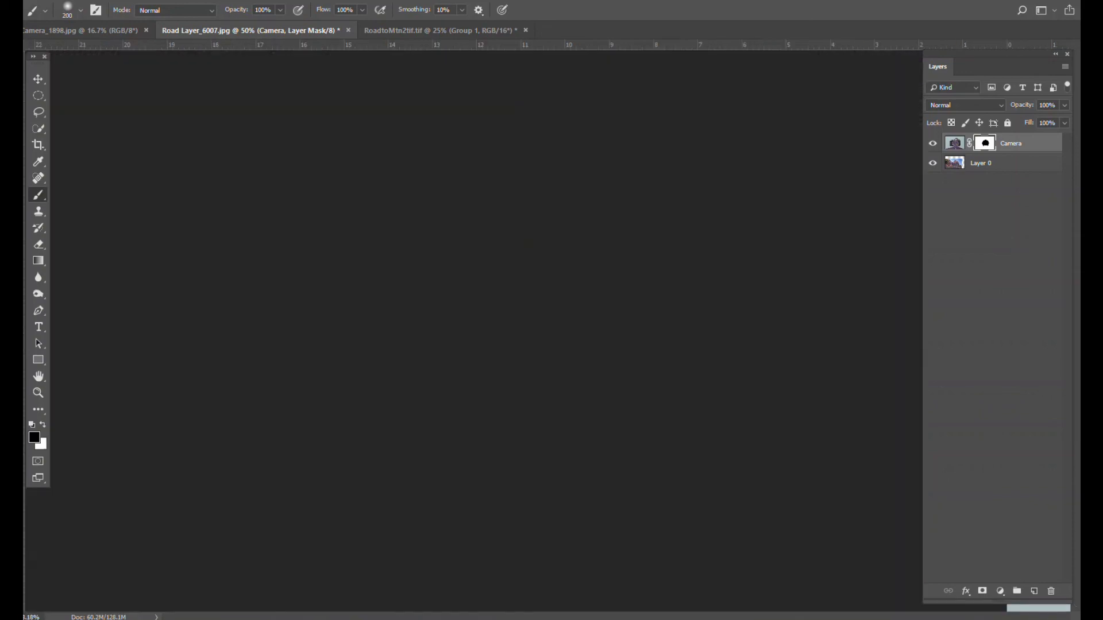